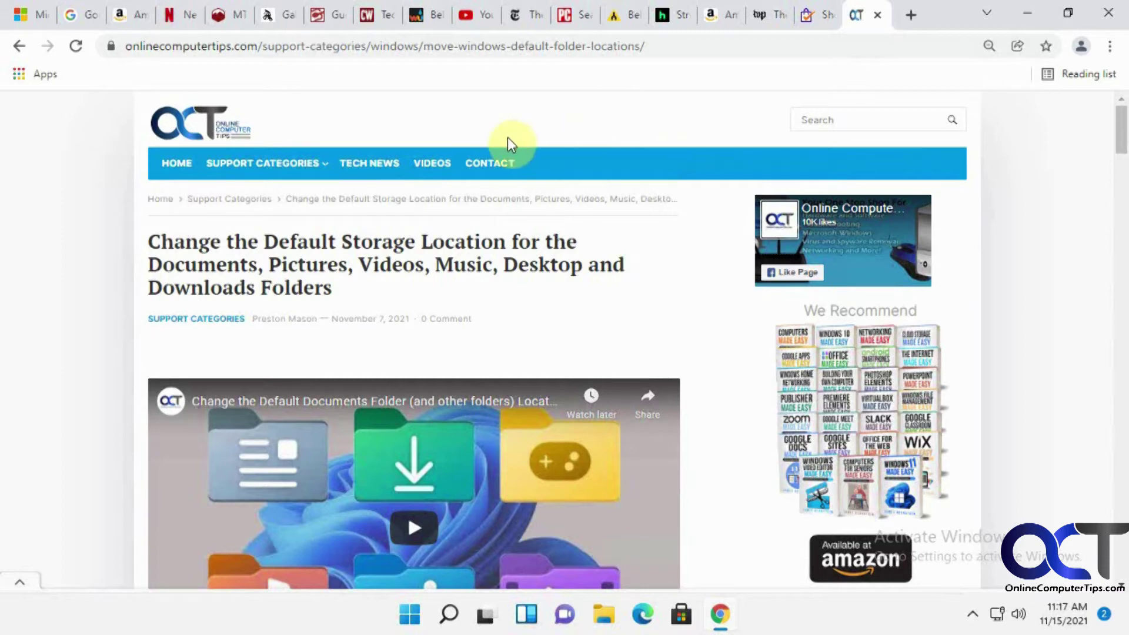
Put the OnlineComputerTips tab into a new blue tab group named 'Computers'.
{"action": "mouse_move", "coordinate": [265, 163]}
{"action": "right_click", "coordinate": [858, 19]}
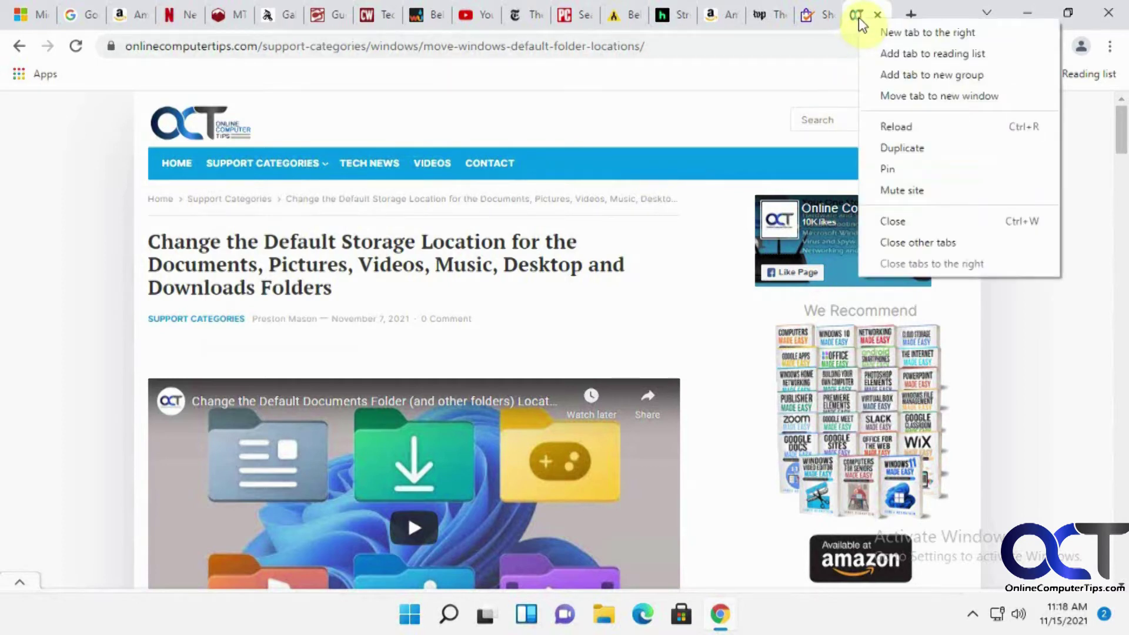
{"action": "left_click", "coordinate": [897, 75]}
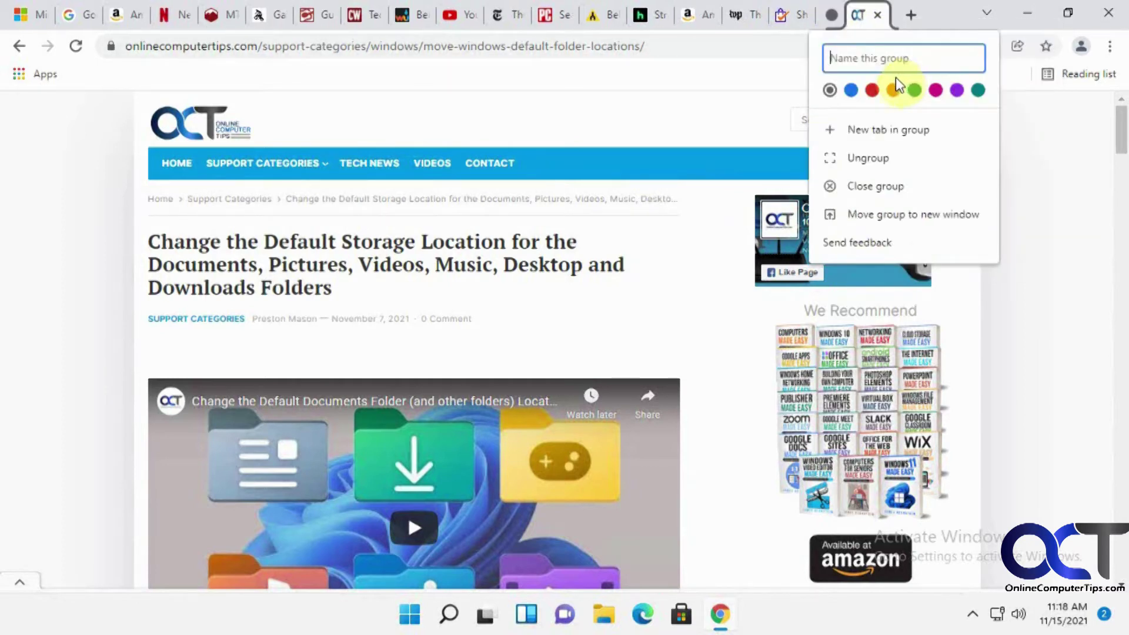
{"action": "type", "text": "Computers"}
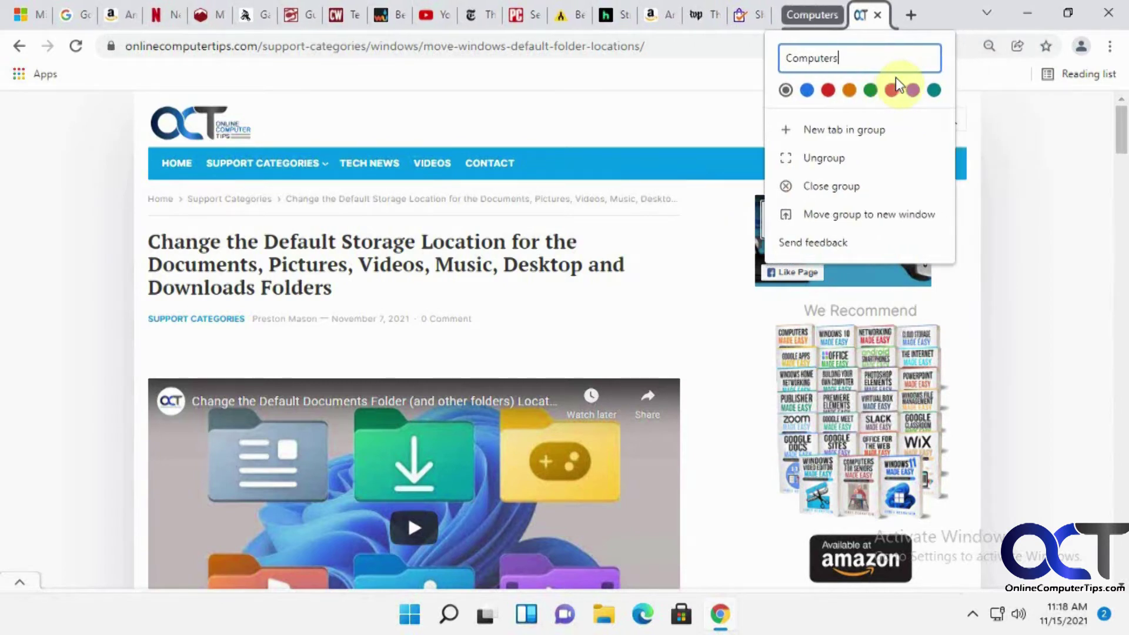
{"action": "left_click", "coordinate": [805, 93]}
{"action": "left_click", "coordinate": [678, 115]}
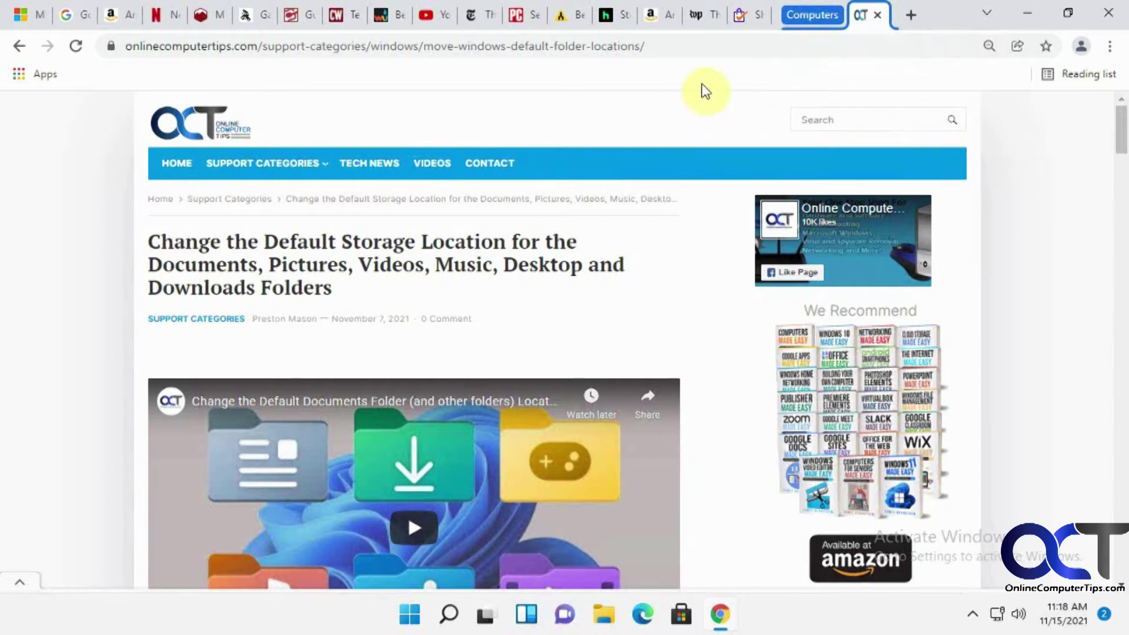
Add the PCMag tab to the Computers group, then collapse the group.
{"action": "left_click", "coordinate": [521, 23]}
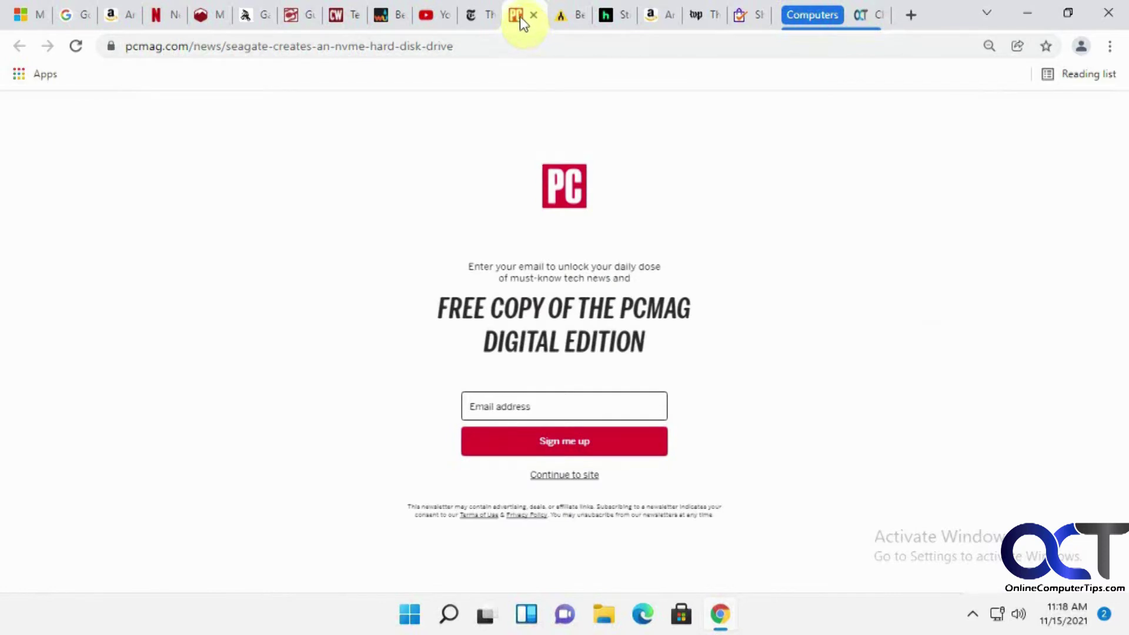
{"action": "right_click", "coordinate": [521, 22]}
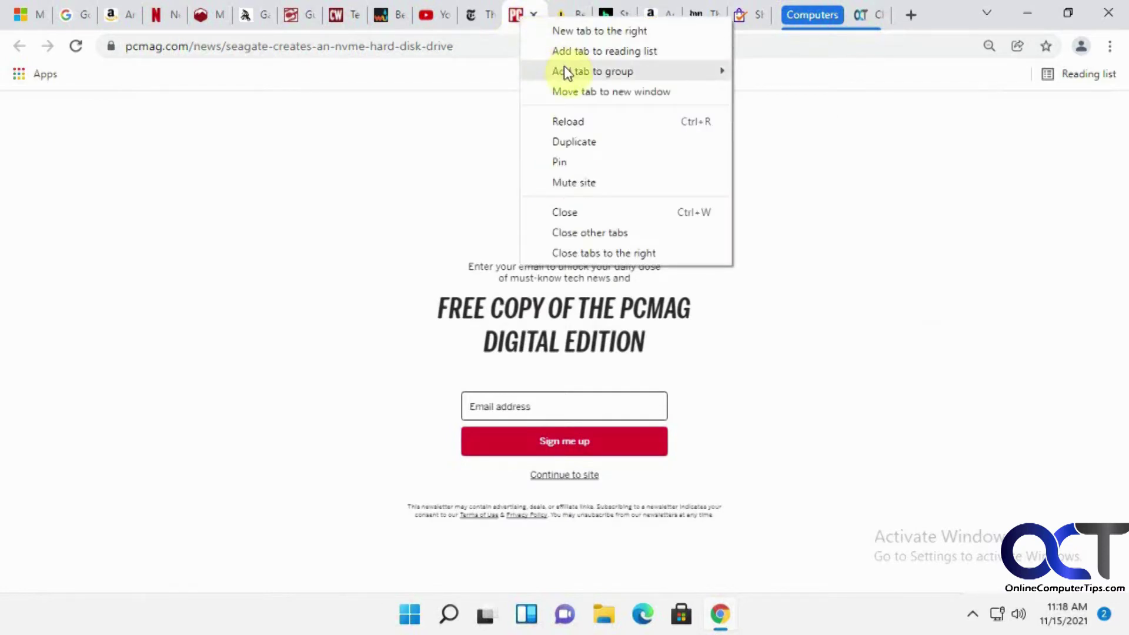
{"action": "mouse_move", "coordinate": [564, 69]}
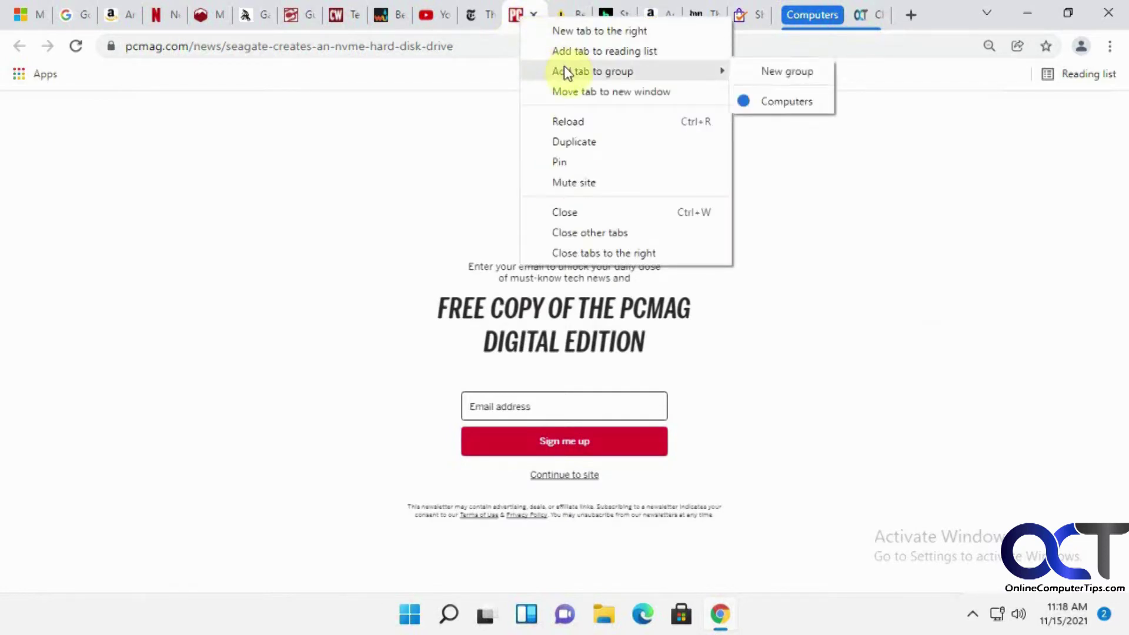
{"action": "left_click", "coordinate": [785, 102]}
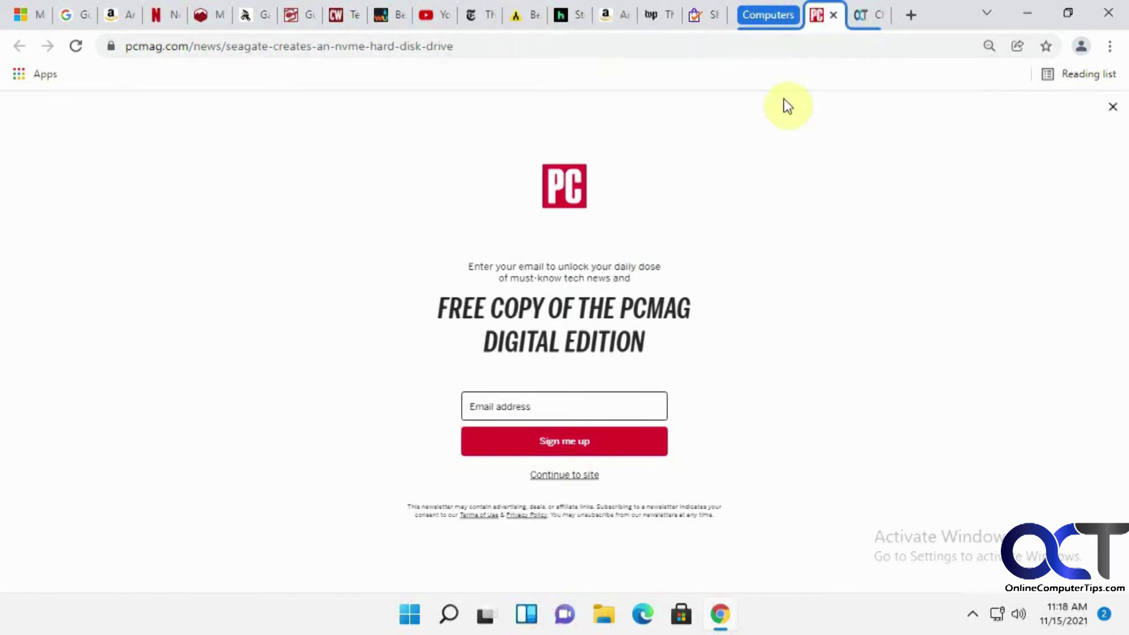
{"action": "left_click", "coordinate": [859, 17]}
{"action": "left_click", "coordinate": [768, 15]}
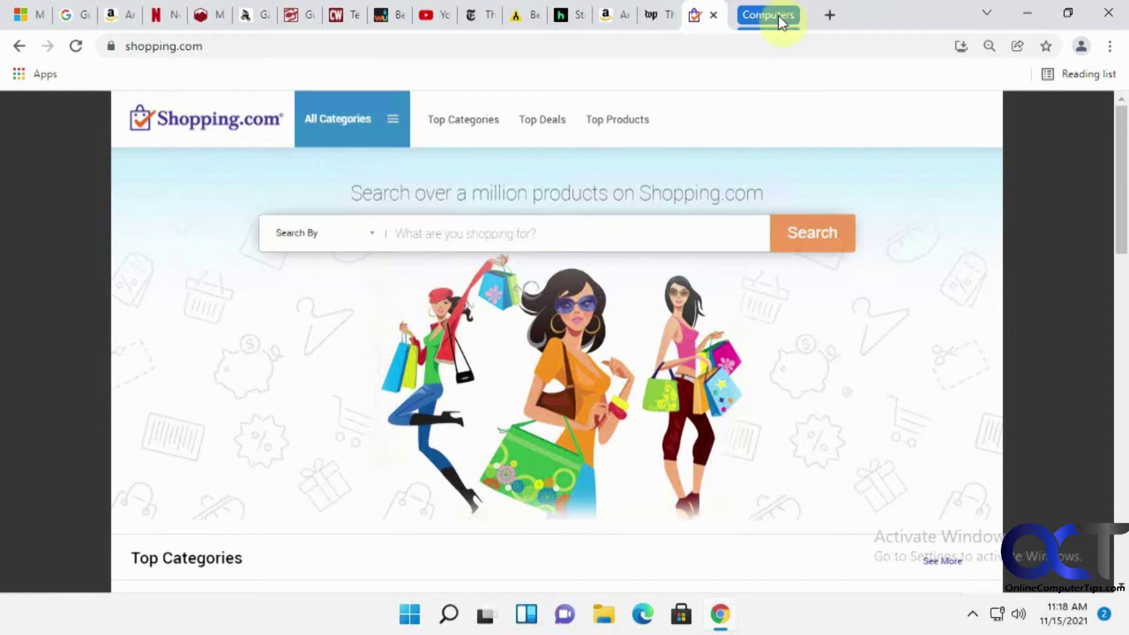
Expand the Computers group, drag it further left, and add the Computerworld tab to it.
{"action": "left_click", "coordinate": [768, 15]}
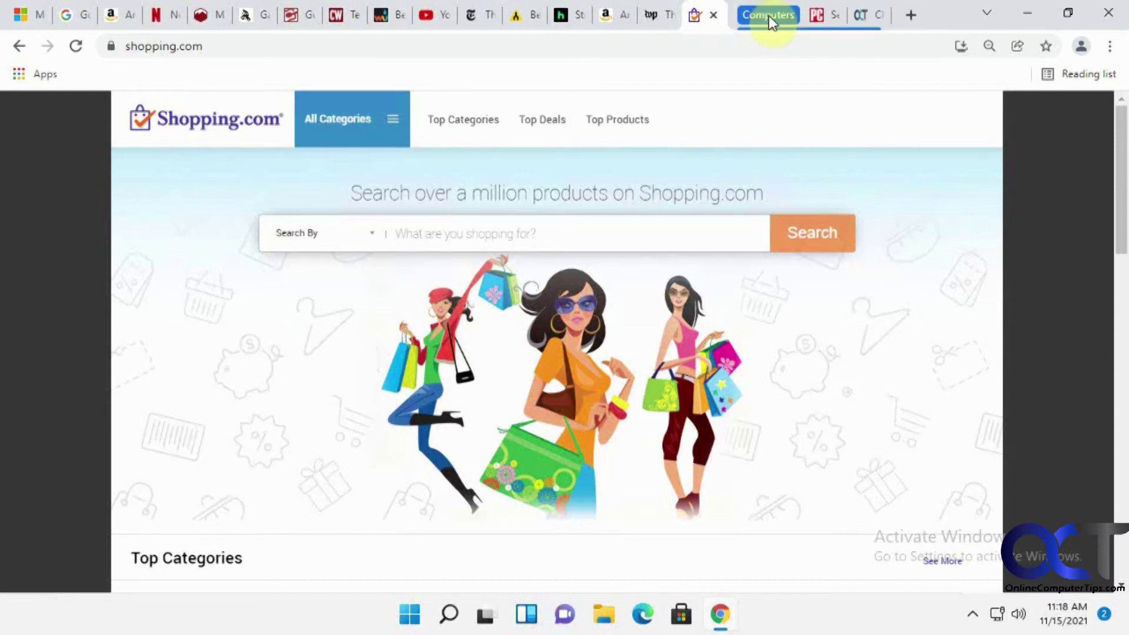
{"action": "left_click_drag", "start_coordinate": [770, 13], "coordinate": [538, 23]}
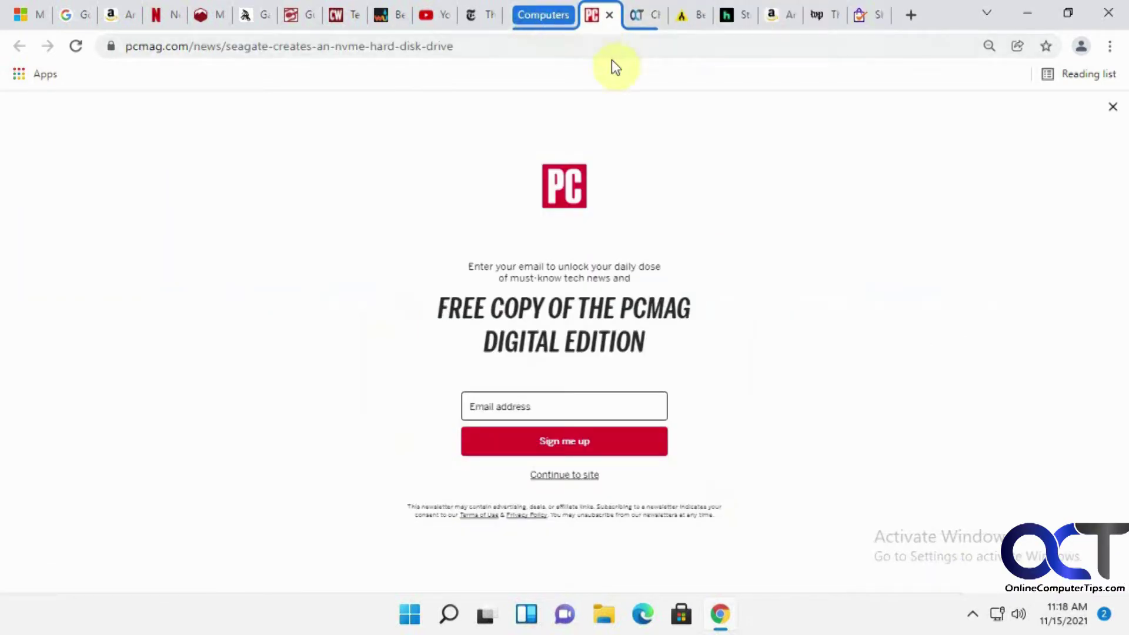
{"action": "right_click", "coordinate": [348, 22]}
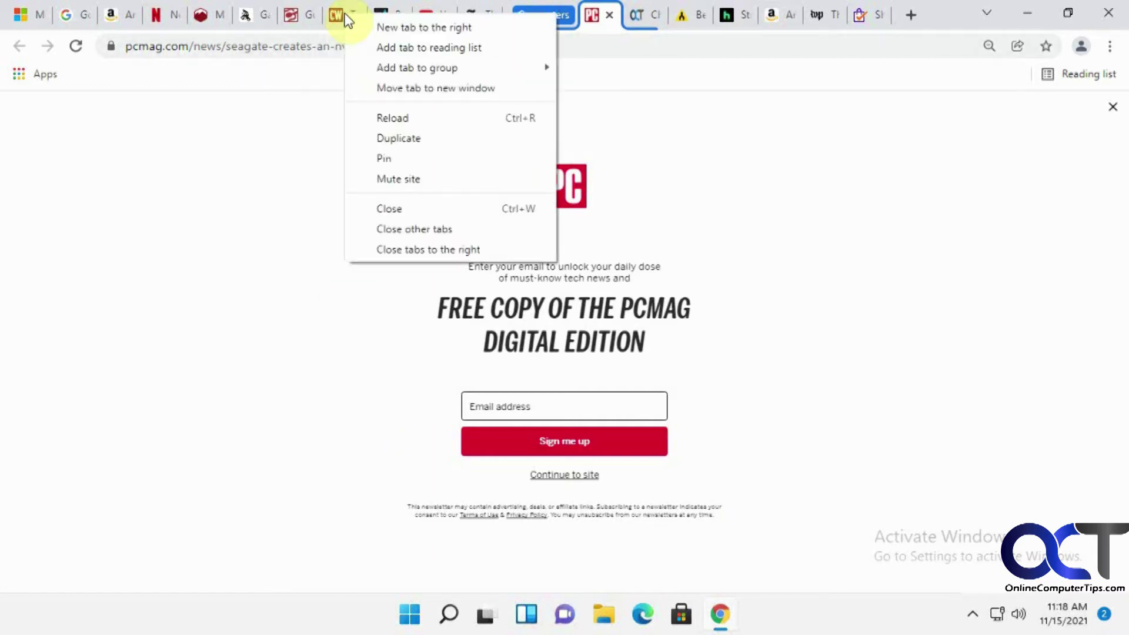
{"action": "mouse_move", "coordinate": [398, 68]}
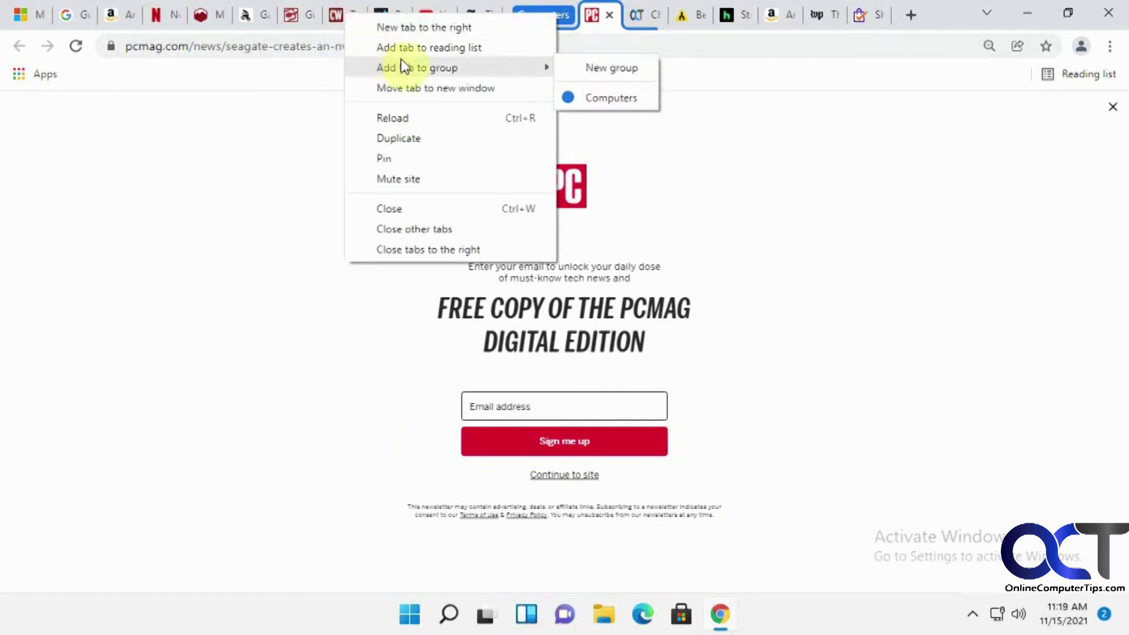
{"action": "left_click", "coordinate": [605, 98]}
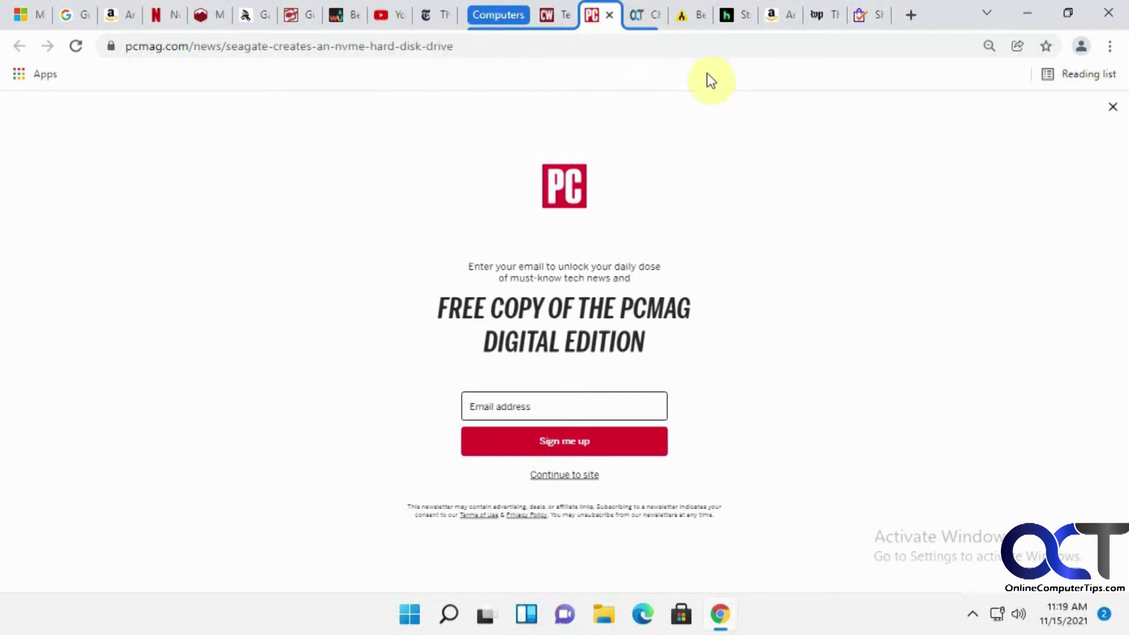
Put the Hulu tab into a new red tab group named 'Streaming'.
{"action": "right_click", "coordinate": [743, 22]}
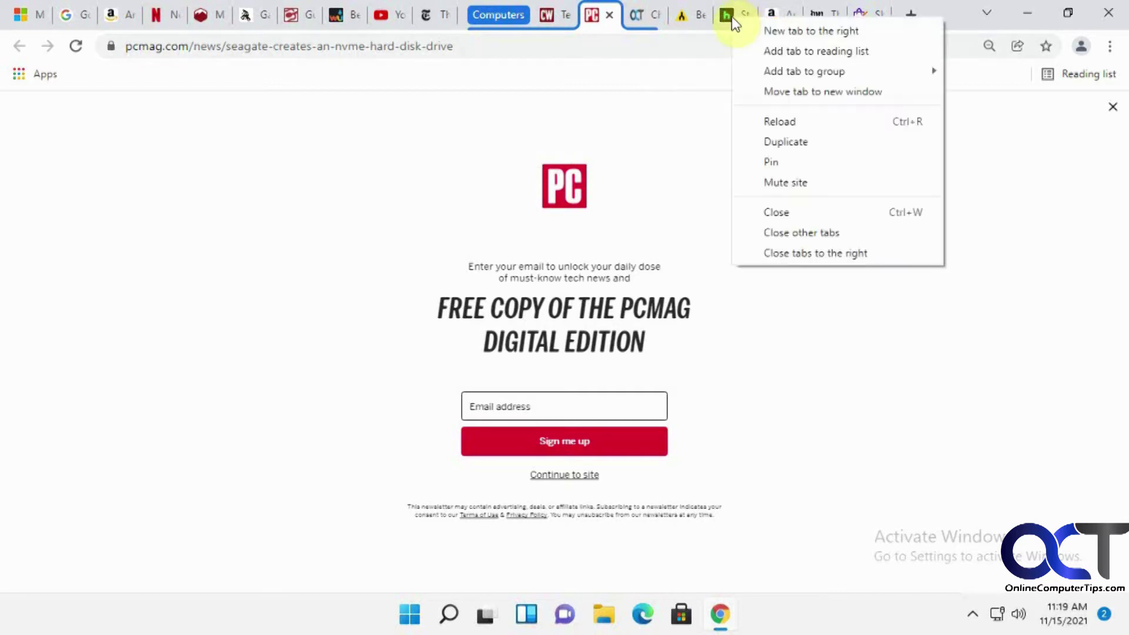
{"action": "mouse_move", "coordinate": [782, 72]}
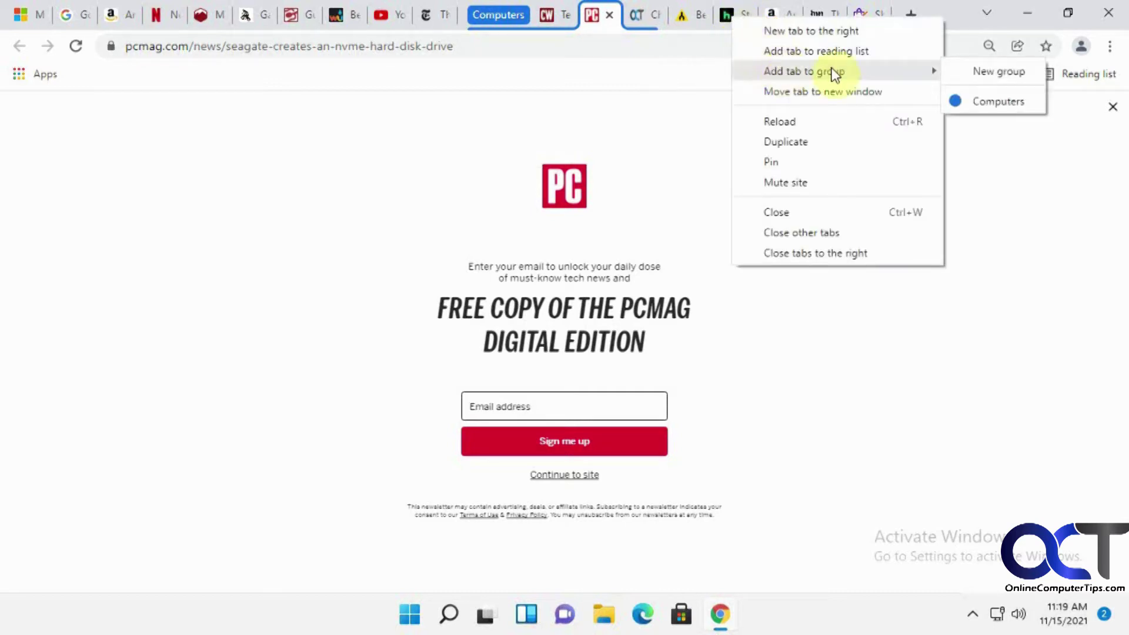
{"action": "left_click", "coordinate": [980, 71]}
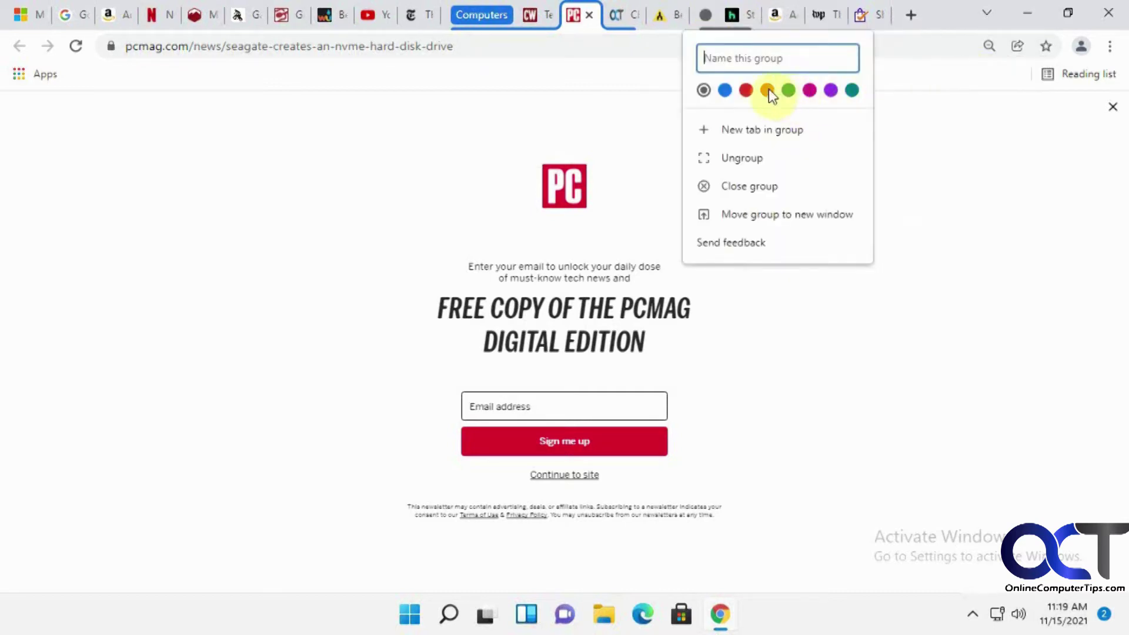
{"action": "left_click", "coordinate": [746, 90]}
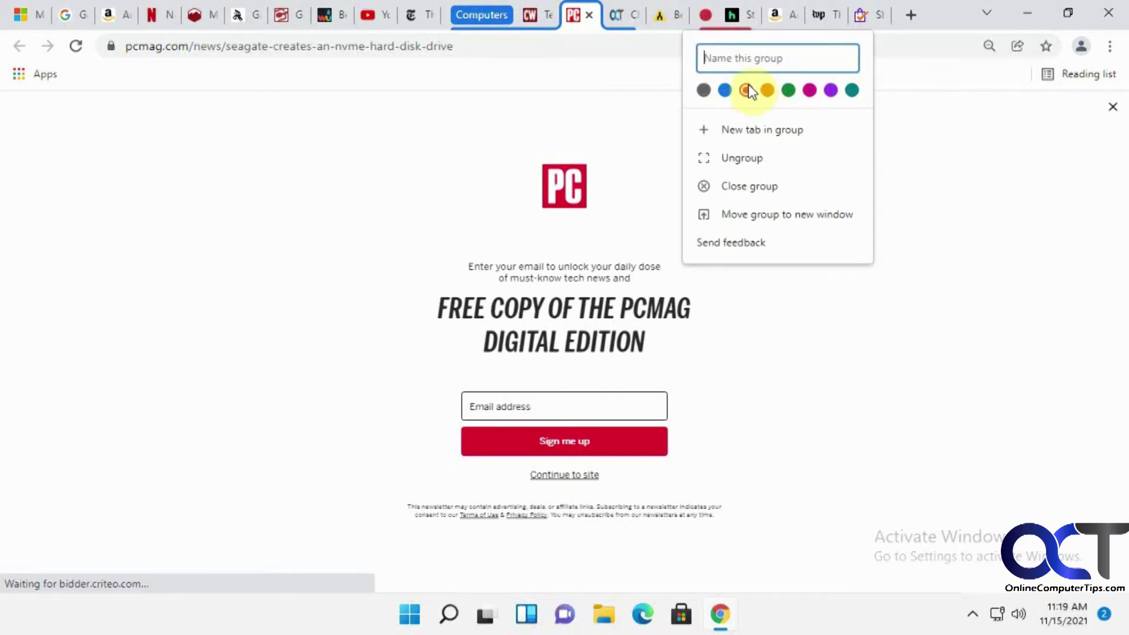
{"action": "type", "text": "Streaming"}
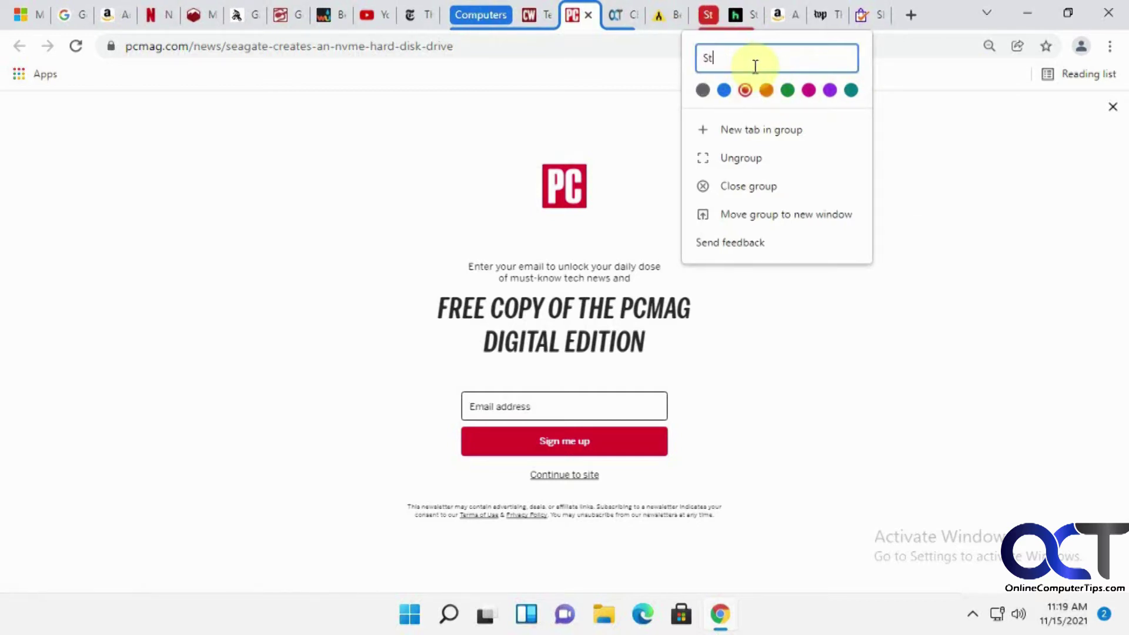
{"action": "left_click", "coordinate": [941, 165]}
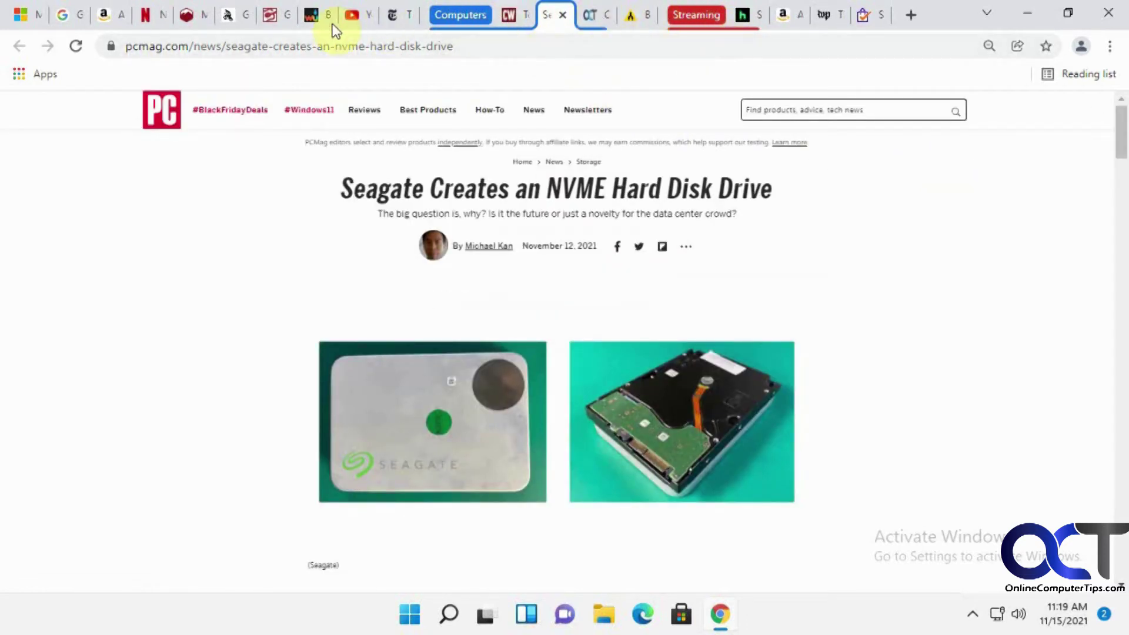
Add the Netflix and Amazon Prime Video tabs to the Streaming group.
{"action": "right_click", "coordinate": [146, 13]}
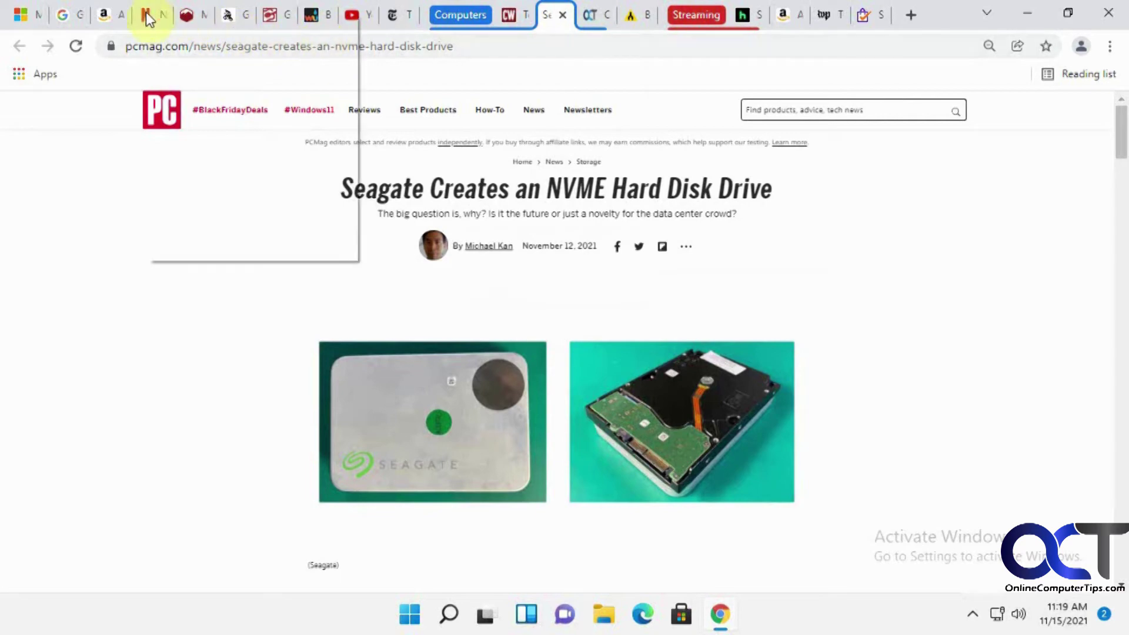
{"action": "mouse_move", "coordinate": [237, 66]}
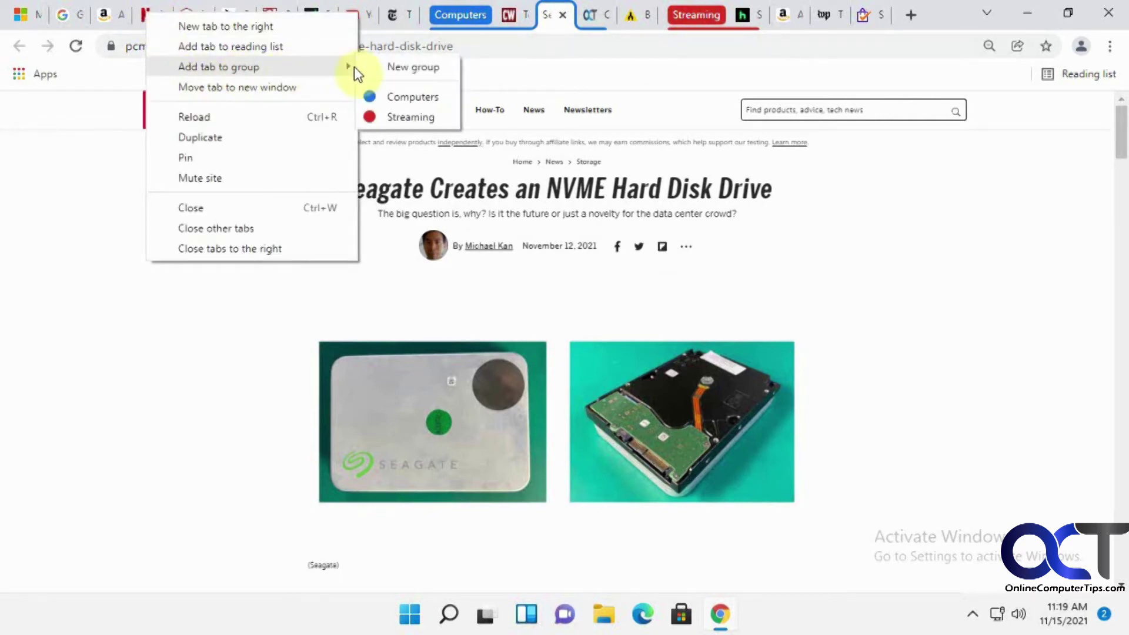
{"action": "left_click", "coordinate": [406, 116]}
{"action": "left_click", "coordinate": [792, 20]}
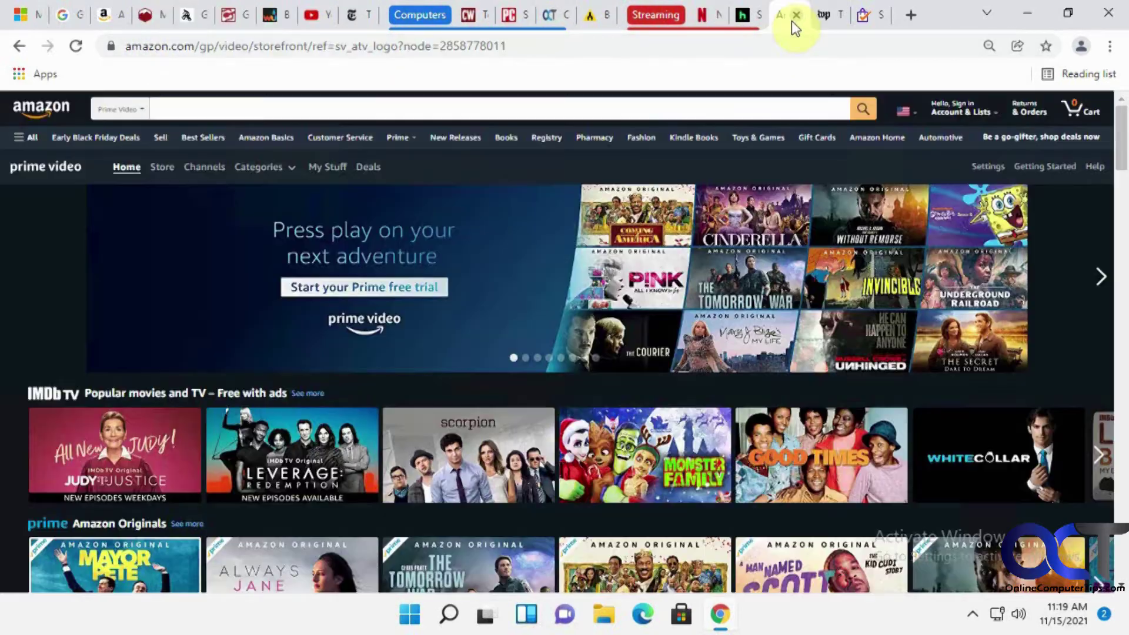
{"action": "right_click", "coordinate": [778, 17]}
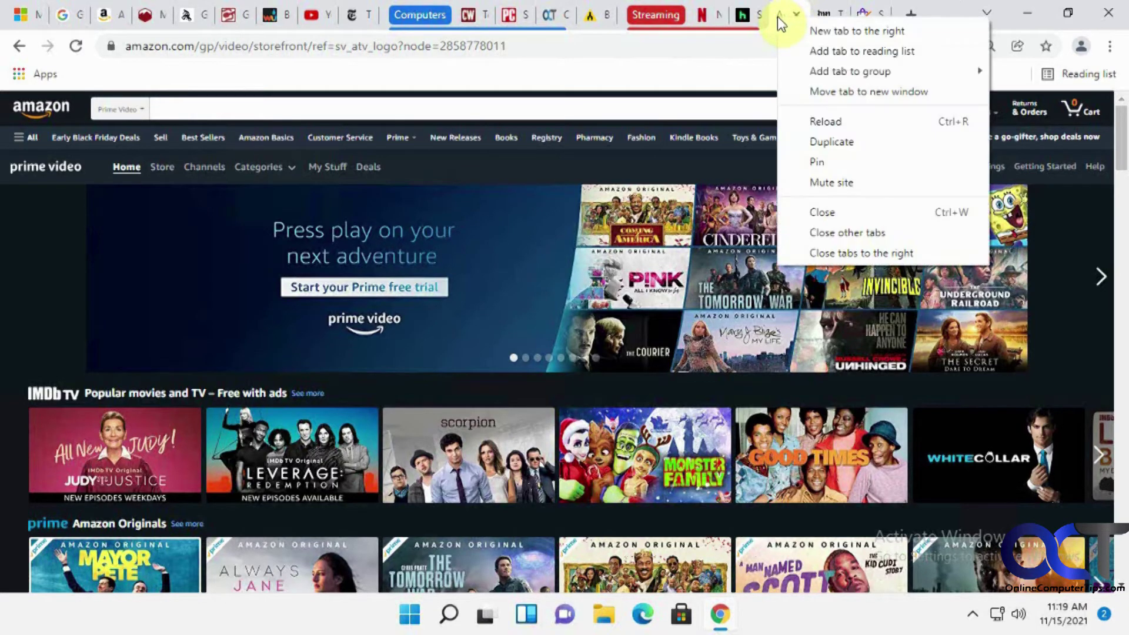
{"action": "mouse_move", "coordinate": [824, 70]}
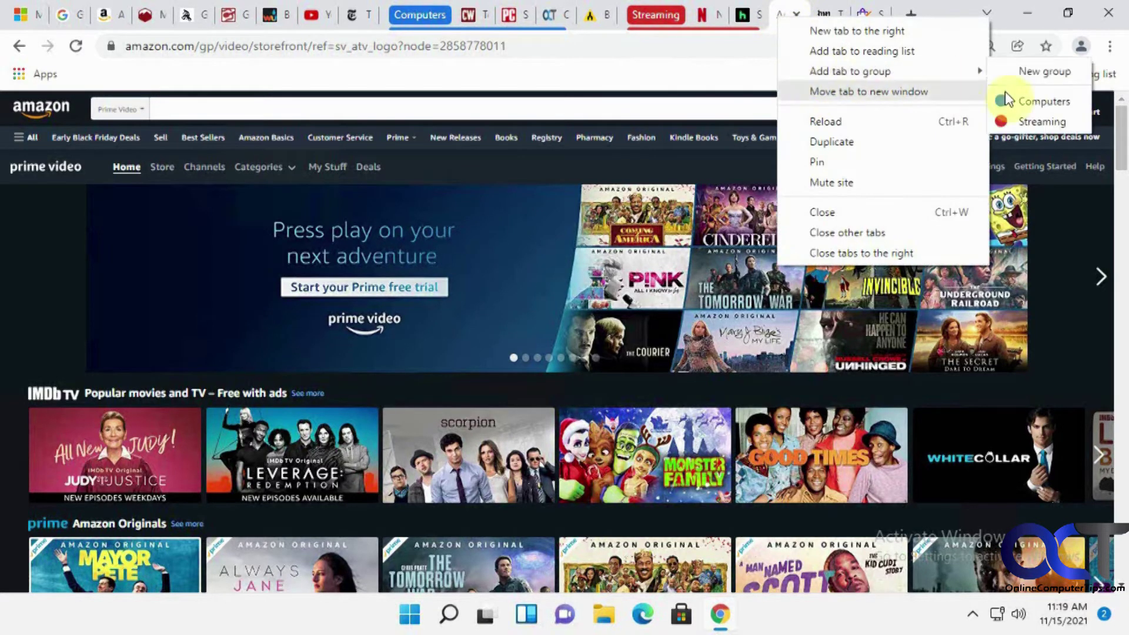
{"action": "left_click", "coordinate": [1039, 121]}
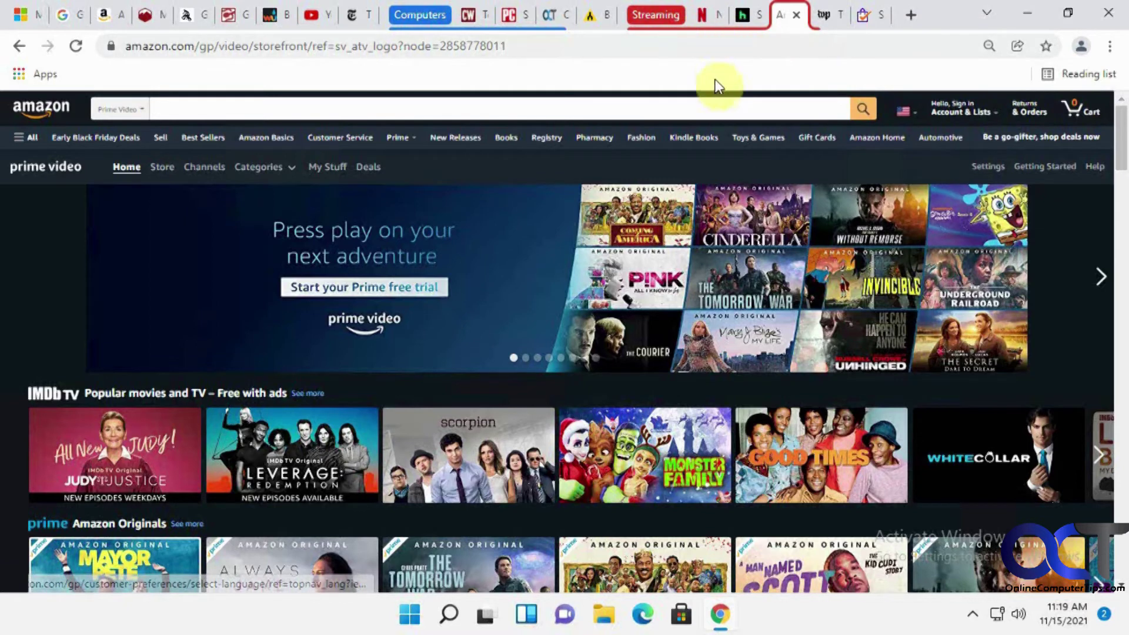
Put a tab into a new green tab group named 'MTB'.
{"action": "right_click", "coordinate": [593, 19]}
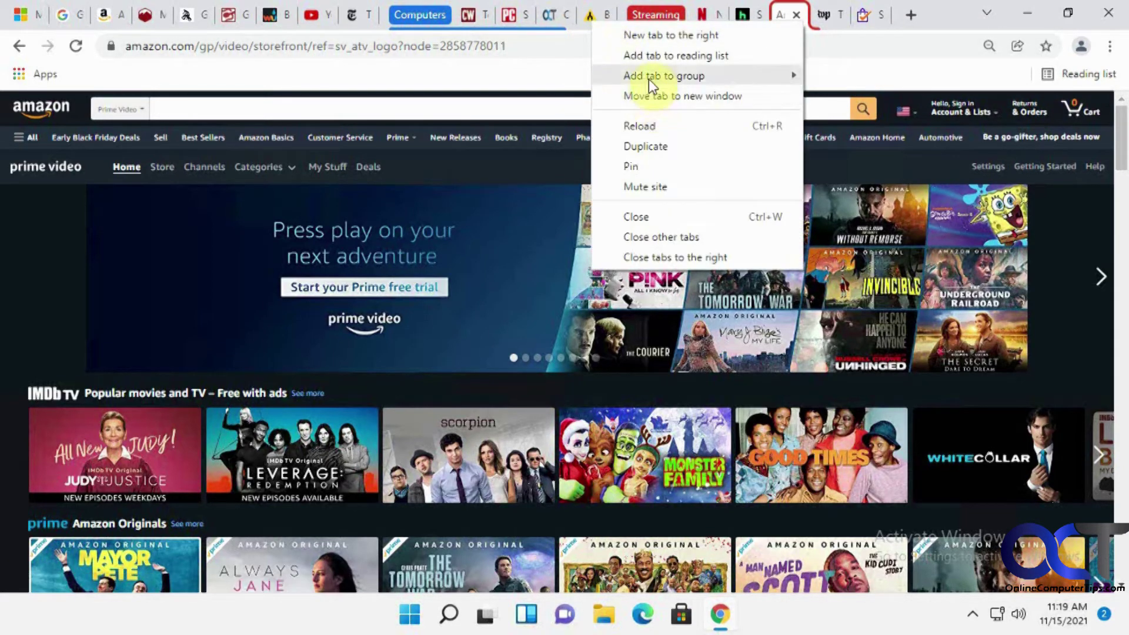
{"action": "mouse_move", "coordinate": [676, 76]}
{"action": "left_click", "coordinate": [825, 76]}
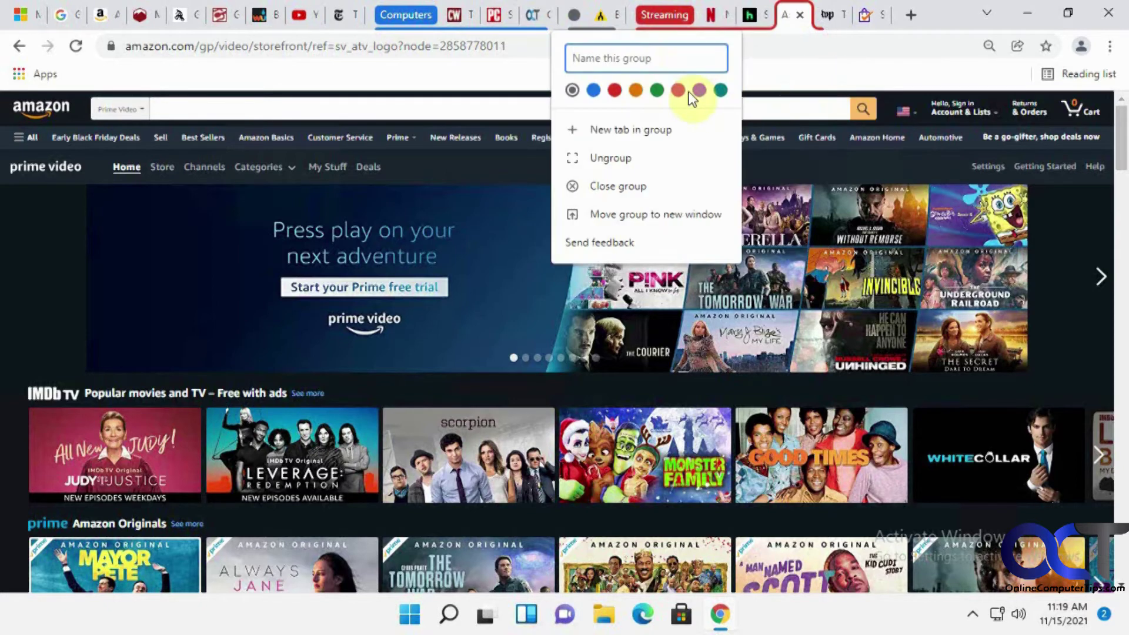
{"action": "left_click", "coordinate": [656, 90]}
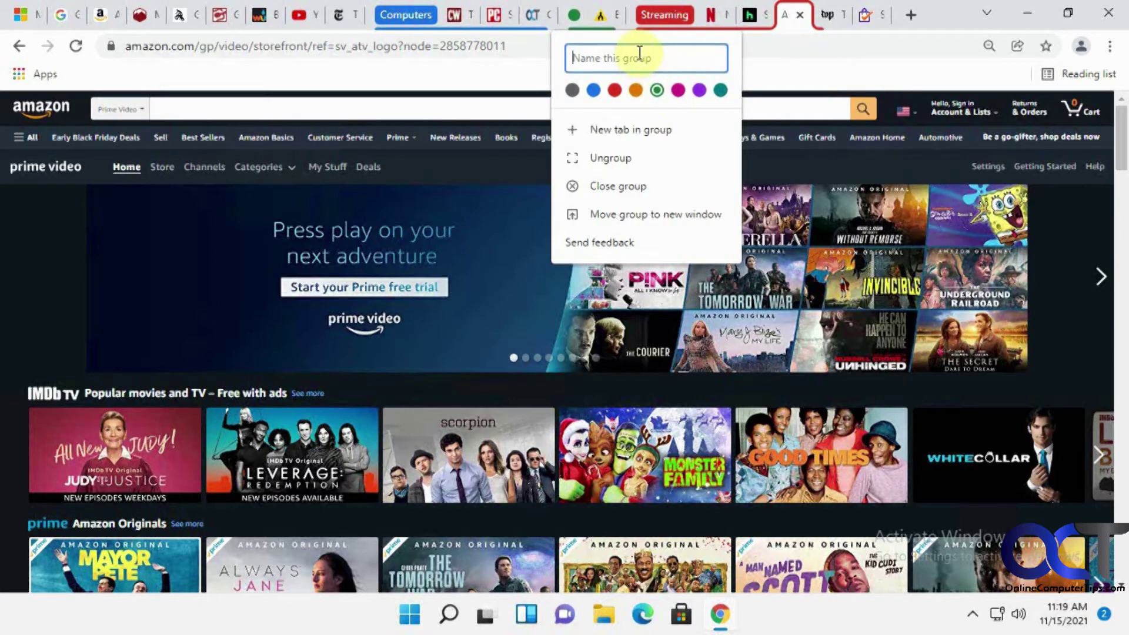
{"action": "type", "text": "MTB"}
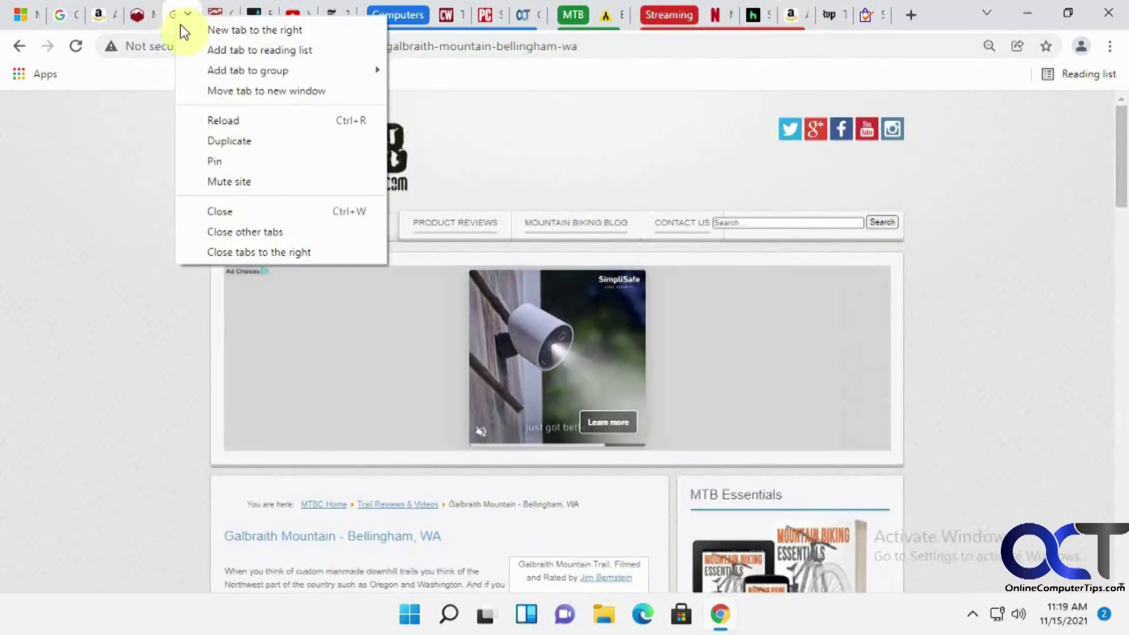
Add the mtbcommunity trail-review tab and one more tab to the MTB group.
{"action": "mouse_move", "coordinate": [288, 73]}
{"action": "left_click", "coordinate": [428, 120]}
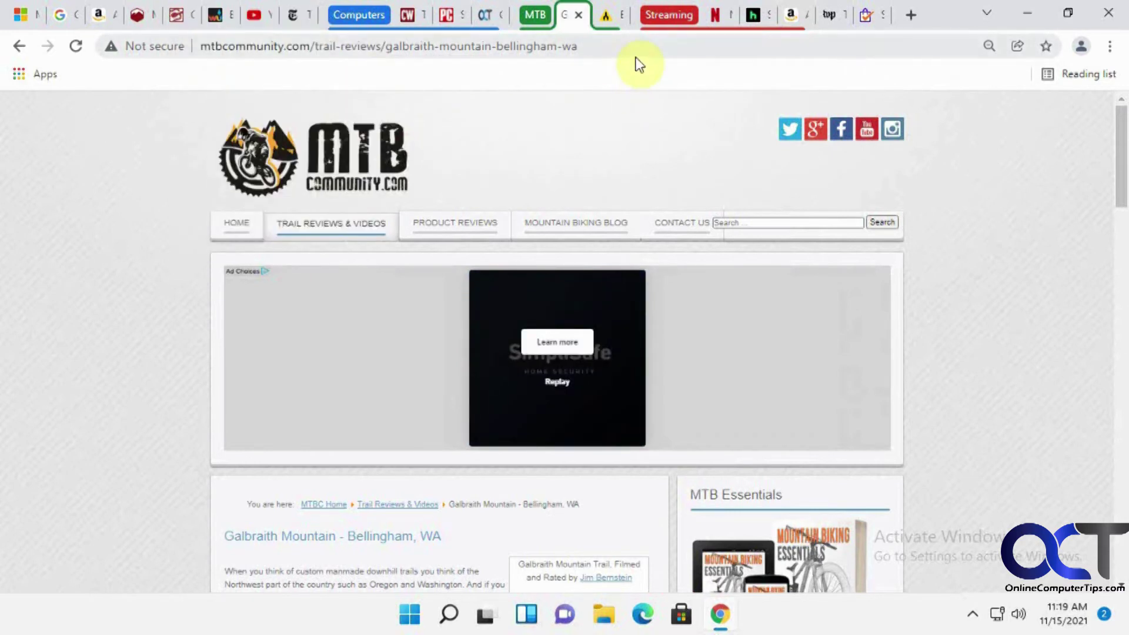
{"action": "right_click", "coordinate": [136, 18]}
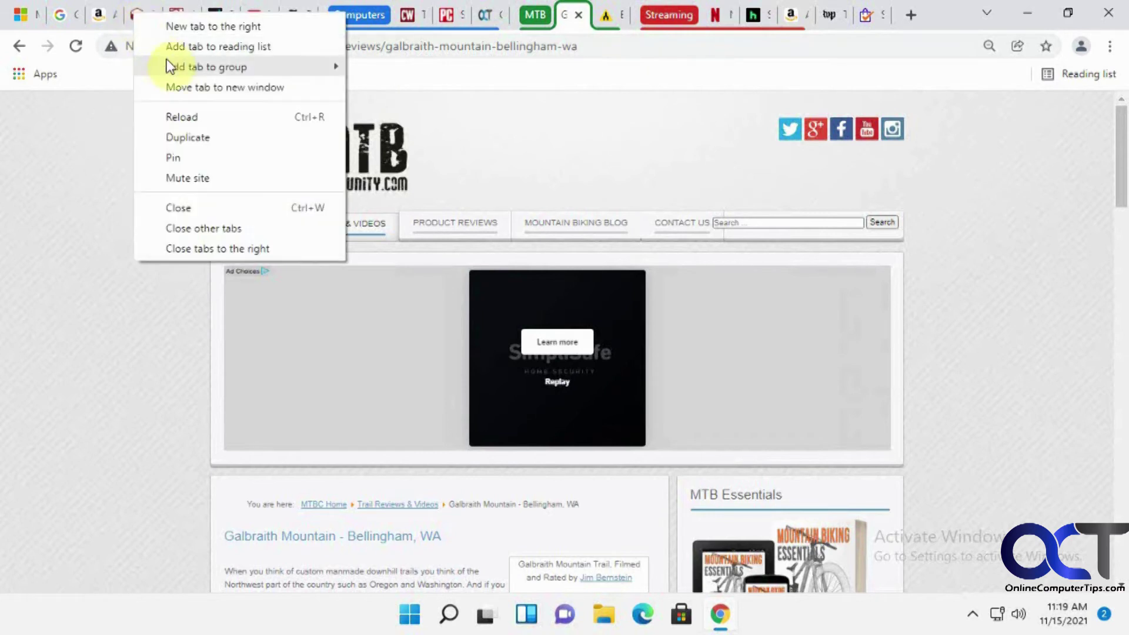
{"action": "mouse_move", "coordinate": [288, 67]}
{"action": "left_click", "coordinate": [400, 116]}
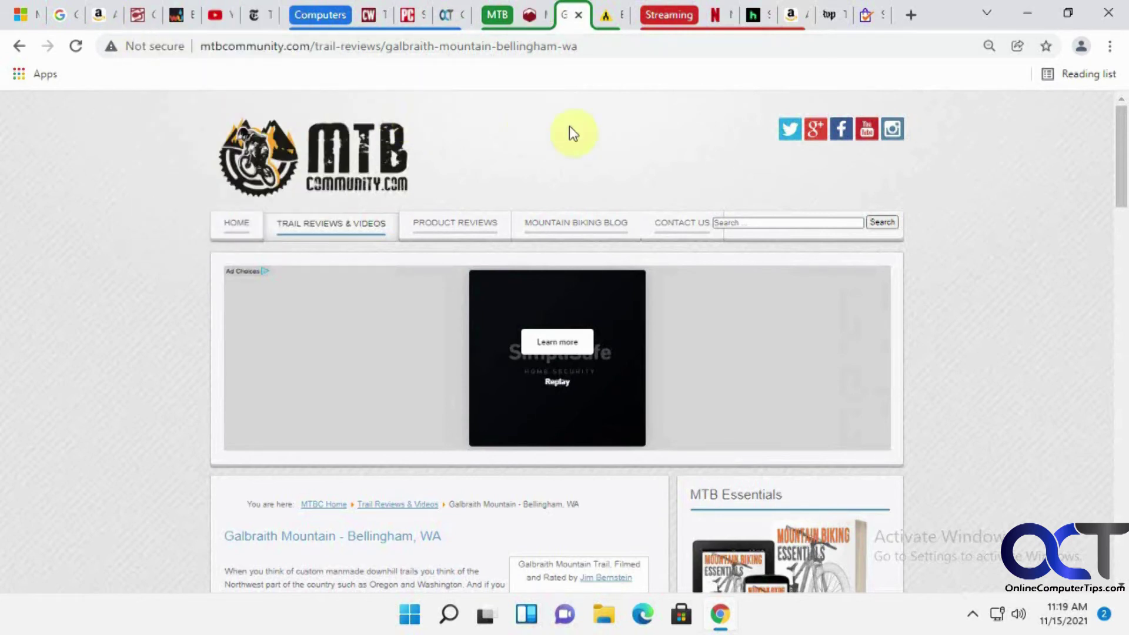
Collapse the Computers, MTB and Streaming groups to their labels, then bring up Streaming's group options.
{"action": "left_click", "coordinate": [324, 16]}
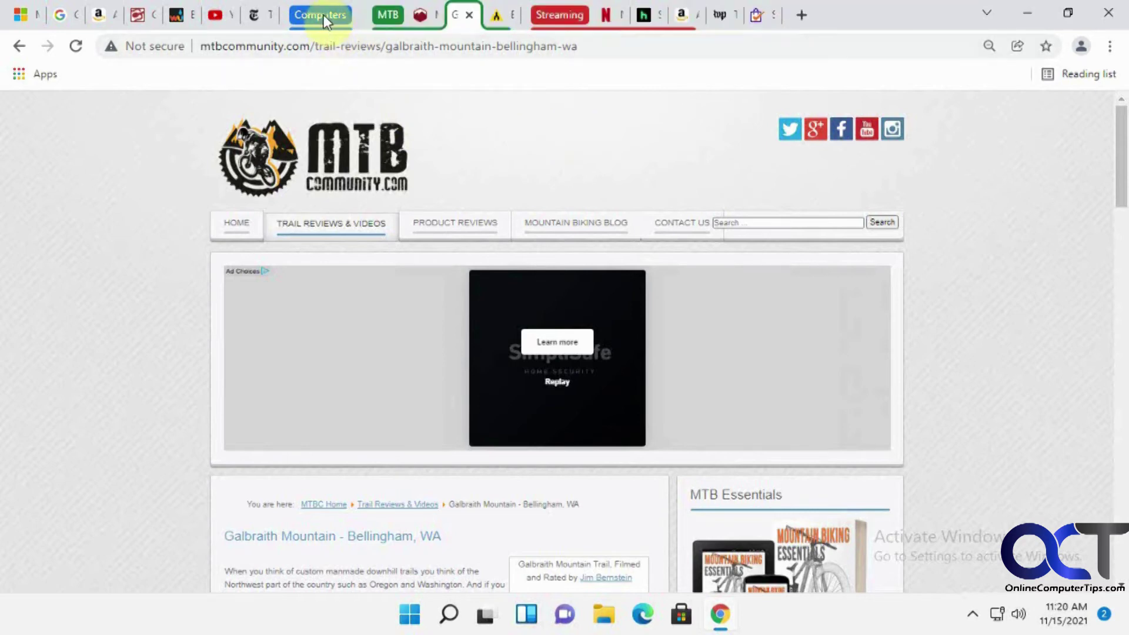
{"action": "left_click", "coordinate": [384, 15]}
{"action": "left_click", "coordinate": [453, 15]}
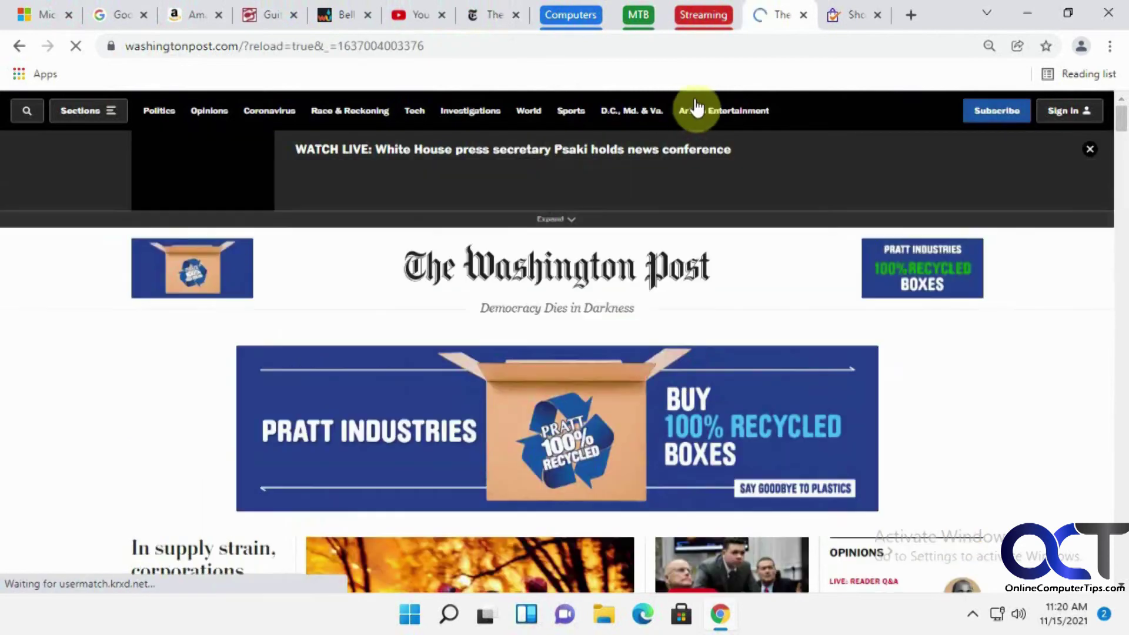
{"action": "left_click", "coordinate": [705, 16]}
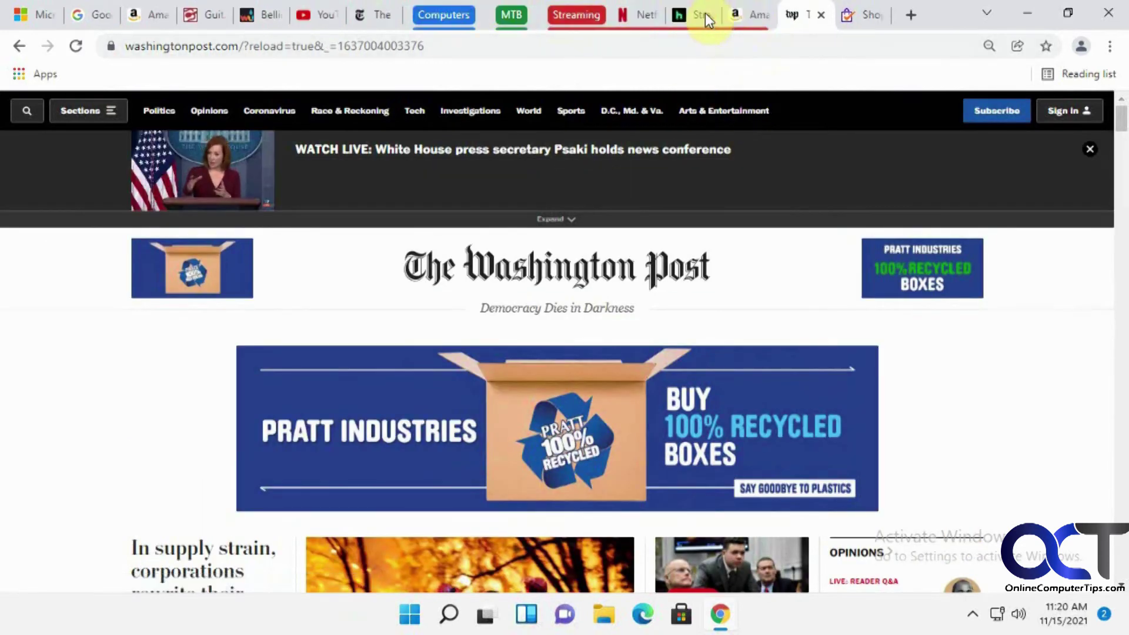
{"action": "left_click", "coordinate": [503, 14]}
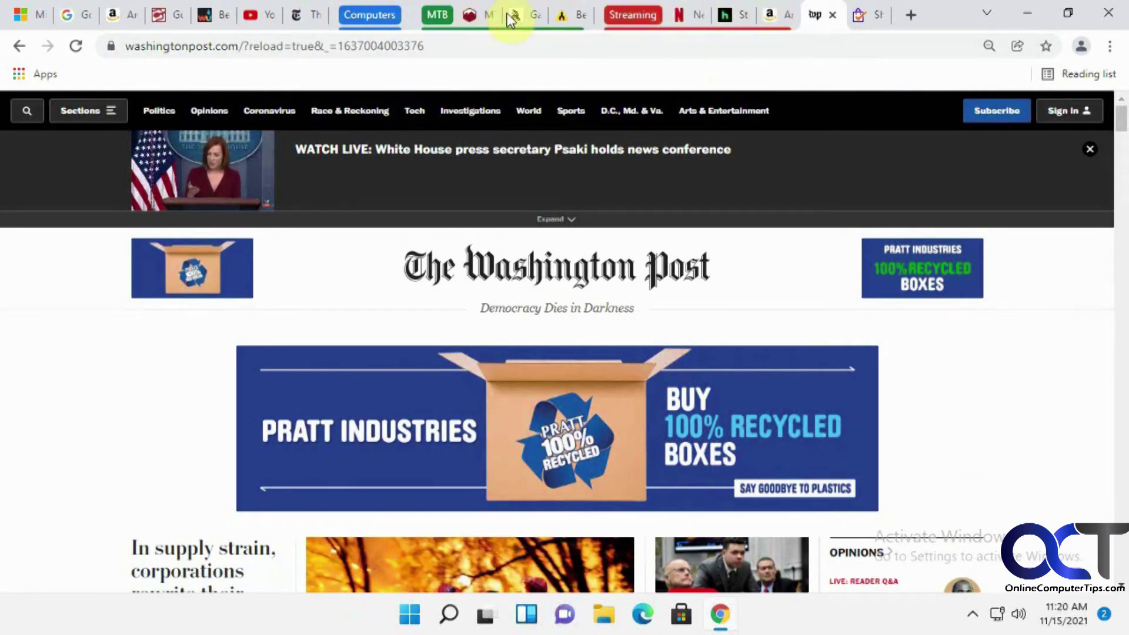
{"action": "left_click", "coordinate": [435, 15]}
{"action": "left_click", "coordinate": [503, 14]}
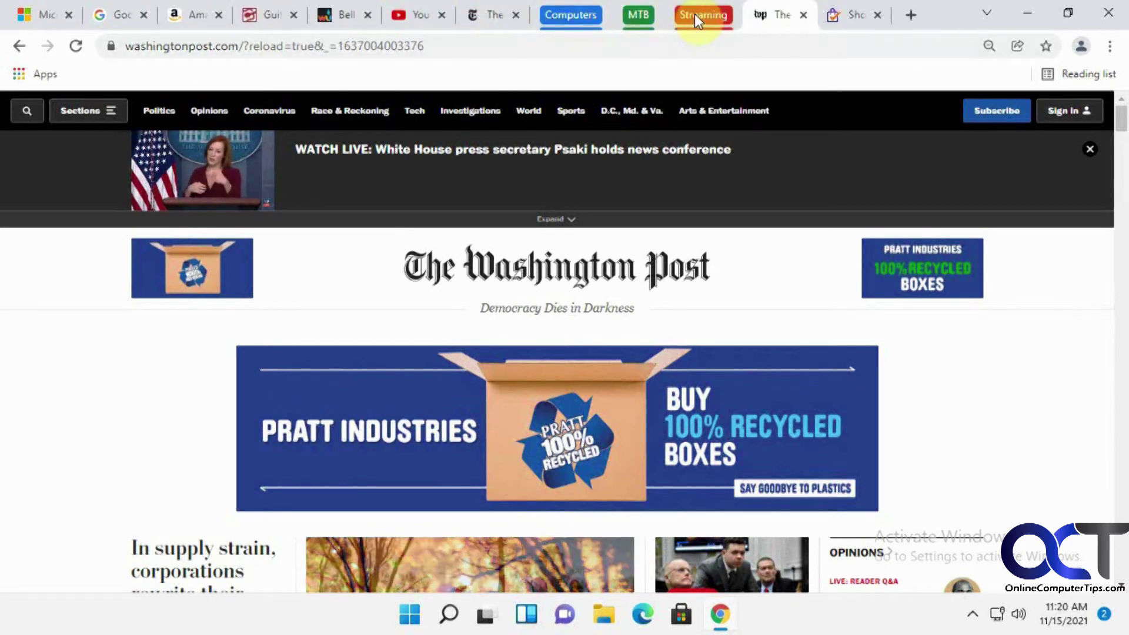
{"action": "right_click", "coordinate": [694, 13]}
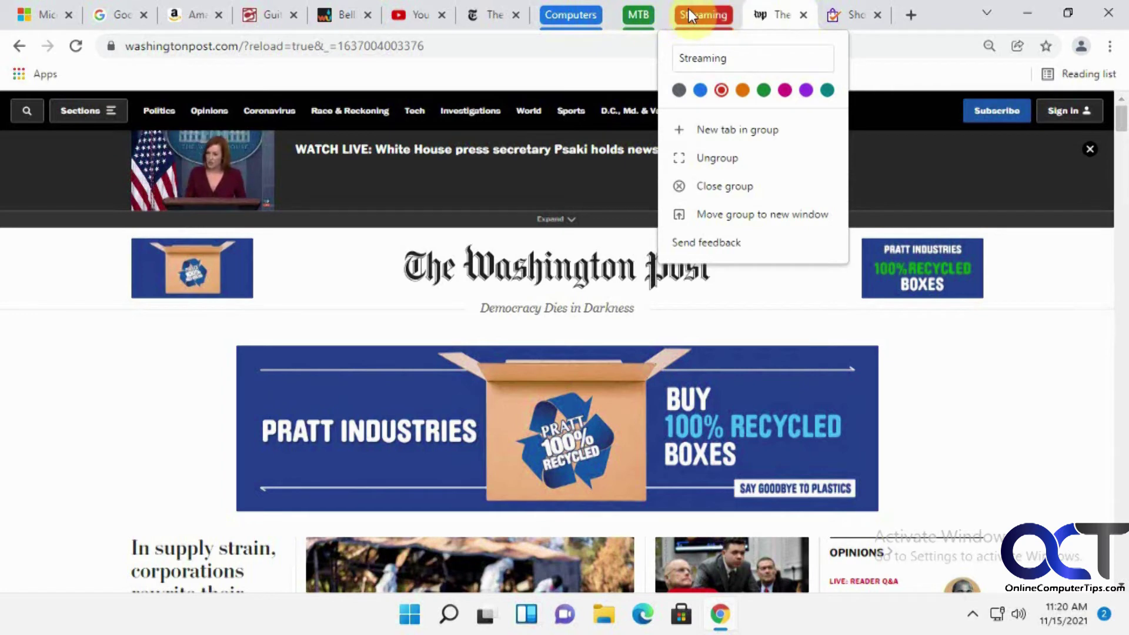
Close the entire Streaming group along with its Netflix, Hulu and Prime Video tabs.
{"action": "left_click", "coordinate": [735, 188]}
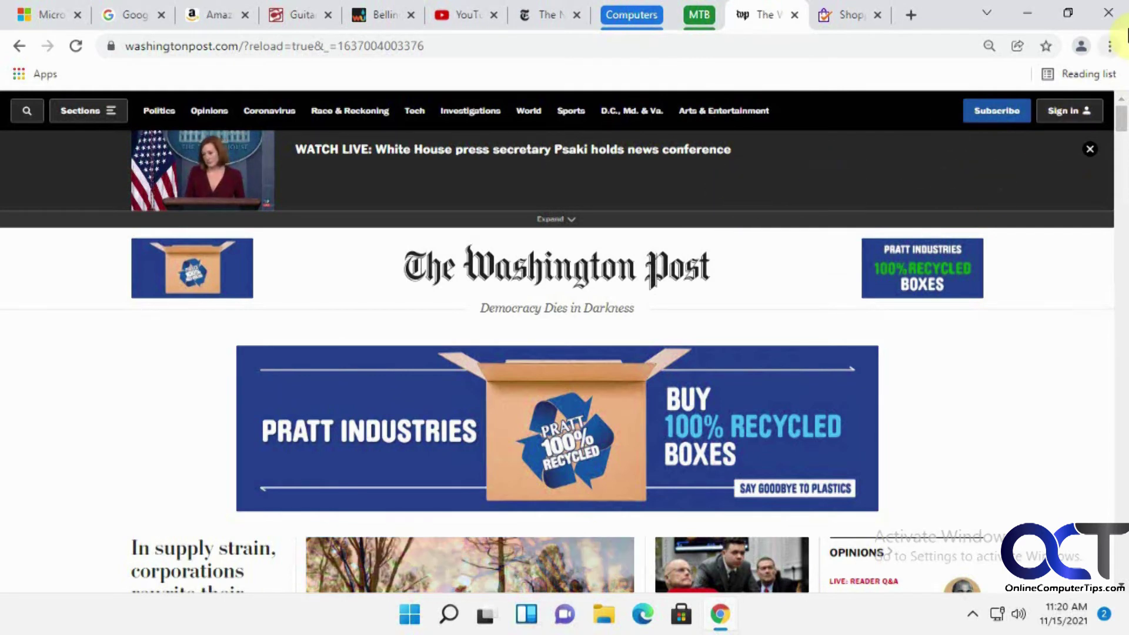
Restore the 'Streaming - 3 tabs' group from Chrome's History menu.
{"action": "left_click", "coordinate": [1111, 47]}
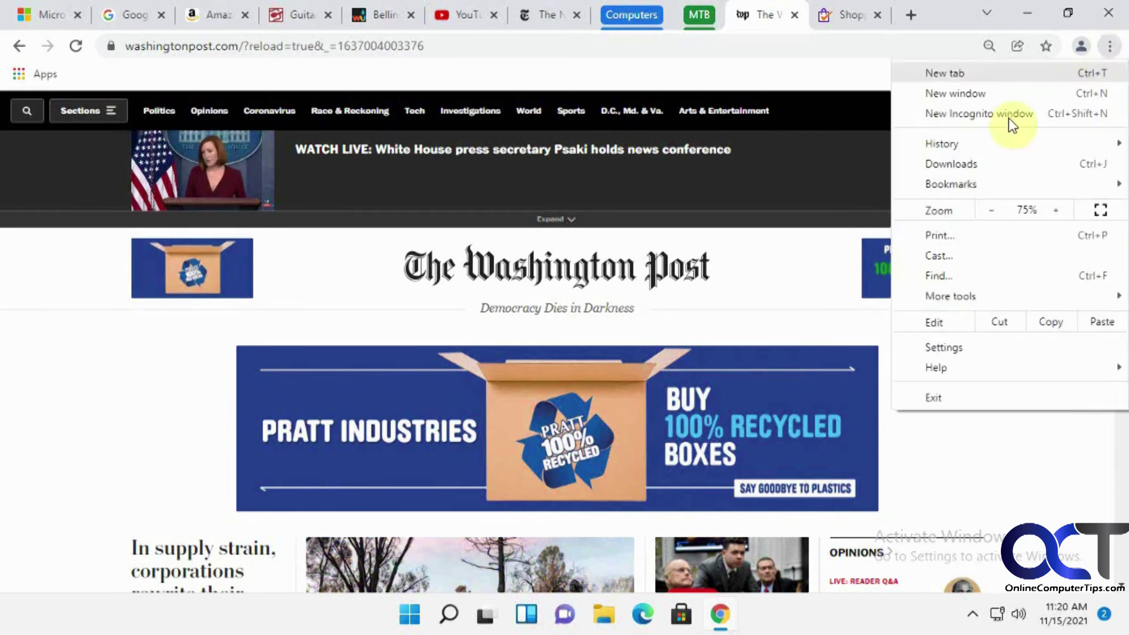
{"action": "mouse_move", "coordinate": [964, 145]}
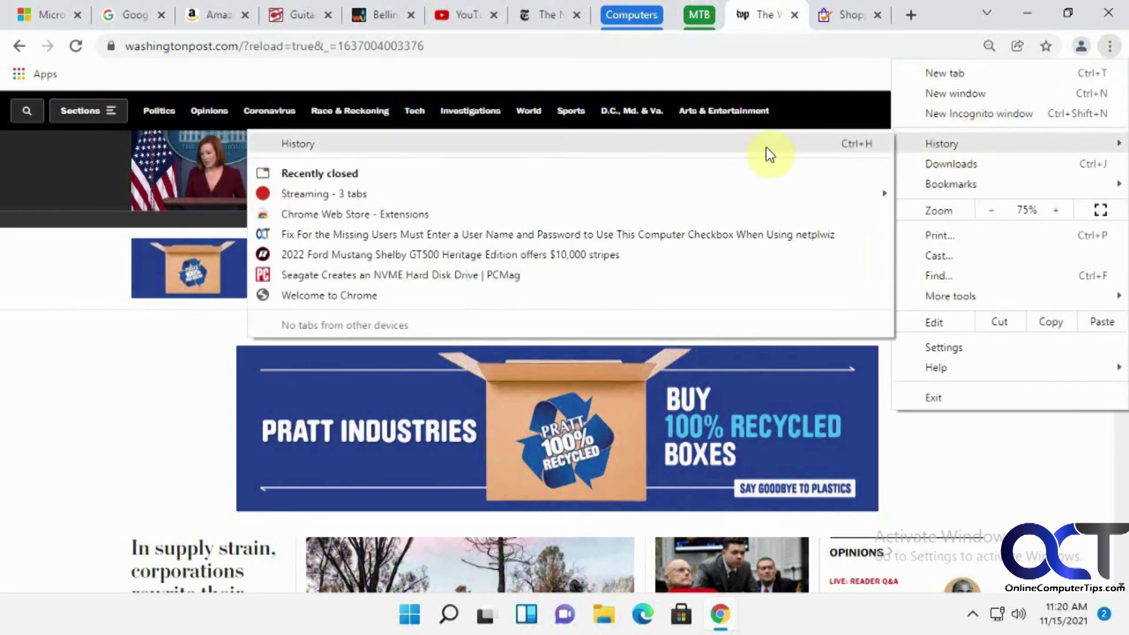
{"action": "mouse_move", "coordinate": [341, 199]}
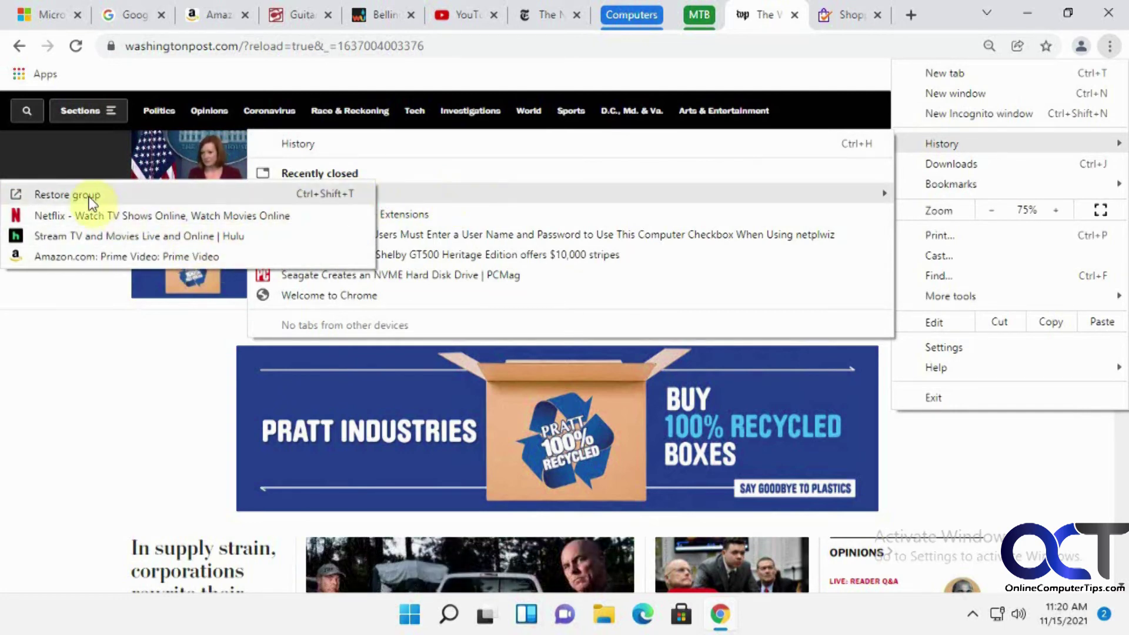
{"action": "left_click", "coordinate": [91, 202]}
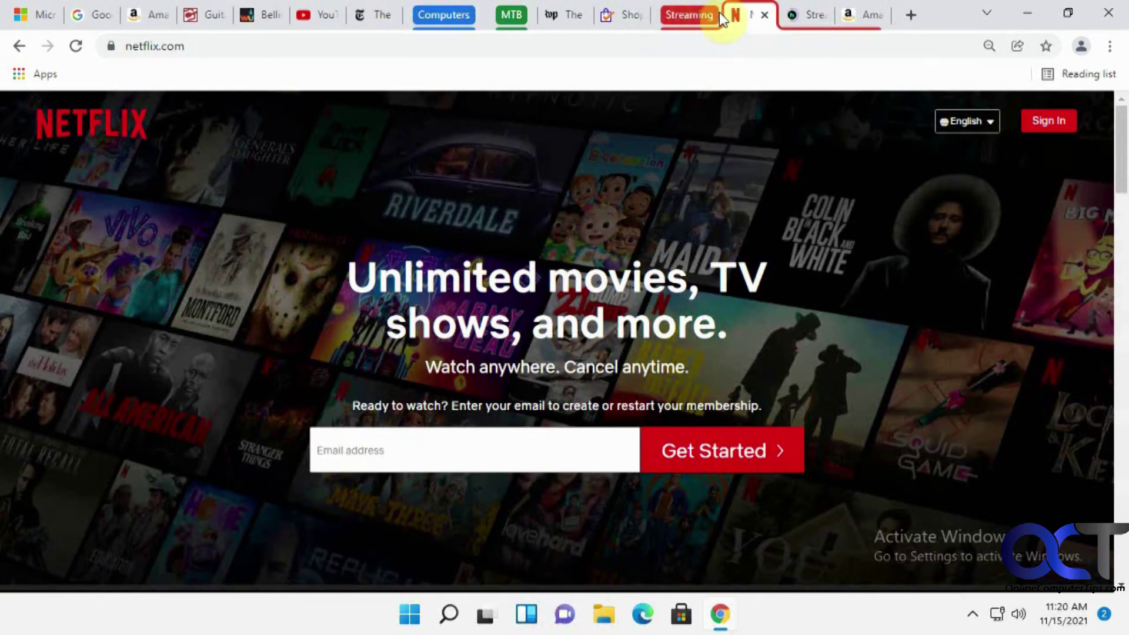
Add a blank tab to the Streaming group and close it, then close the Hulu tab.
{"action": "left_click", "coordinate": [800, 13]}
{"action": "left_click", "coordinate": [856, 14]}
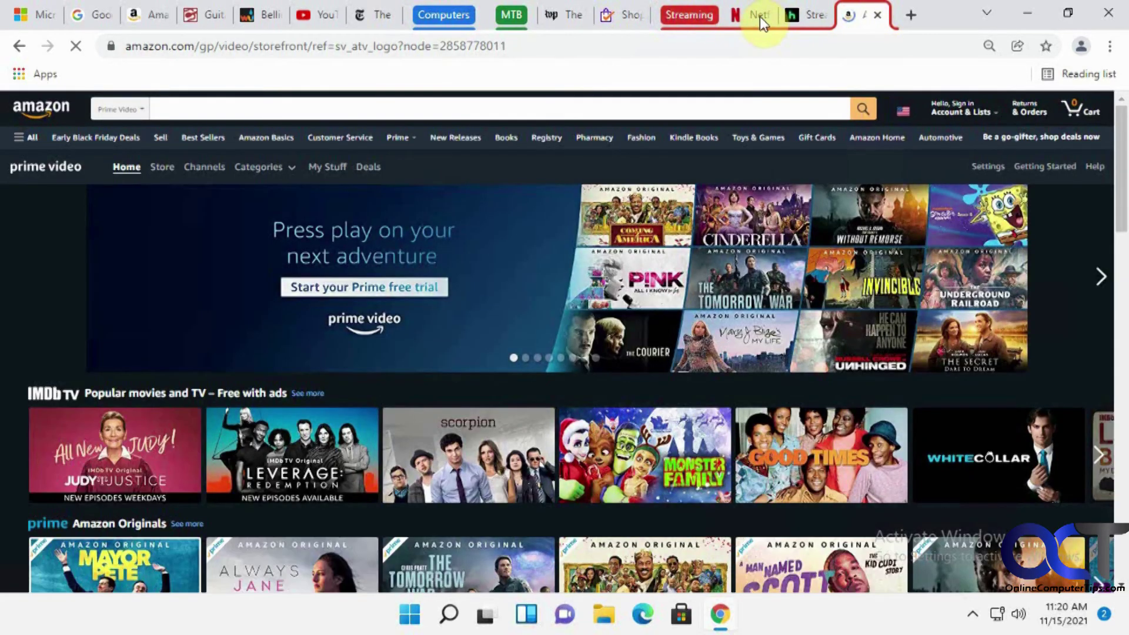
{"action": "left_click", "coordinate": [685, 14]}
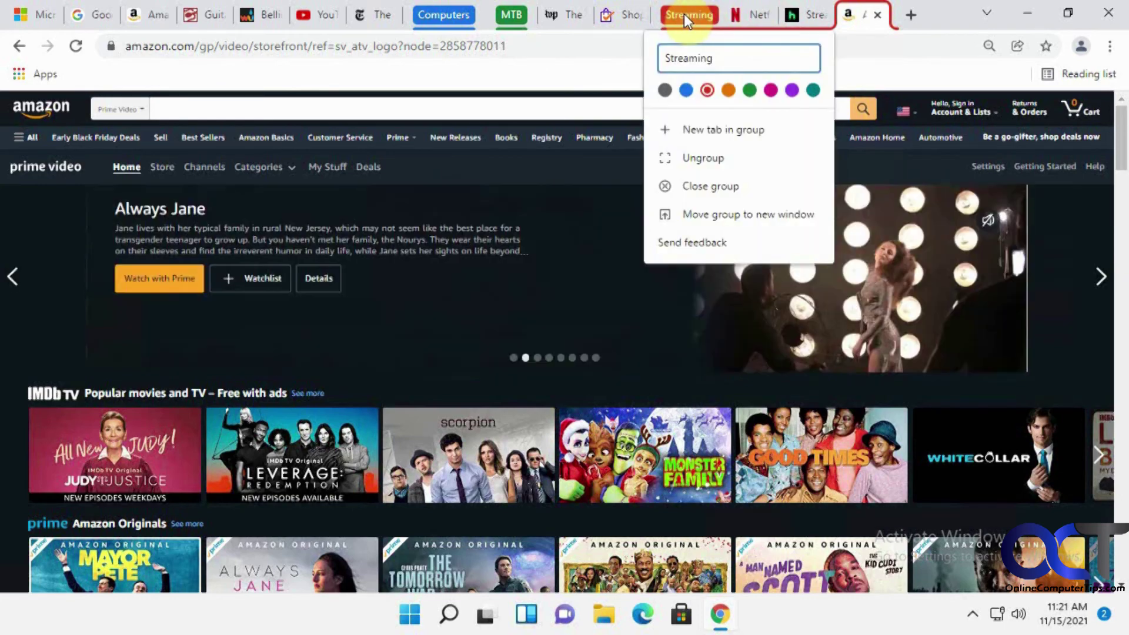
{"action": "left_click", "coordinate": [719, 127]}
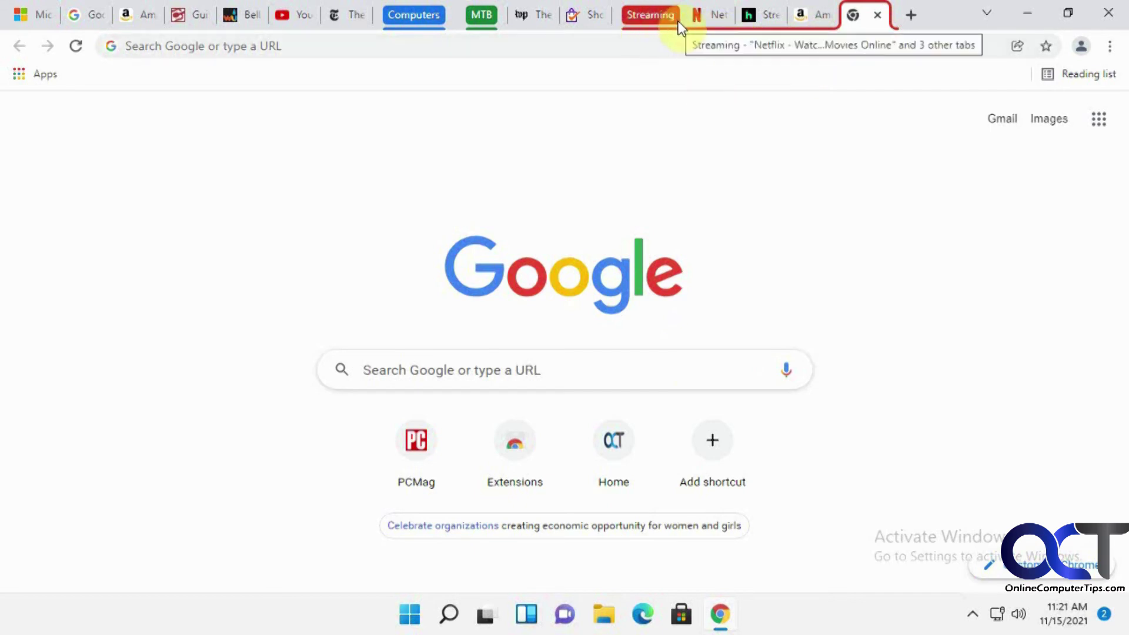
{"action": "left_click", "coordinate": [879, 16]}
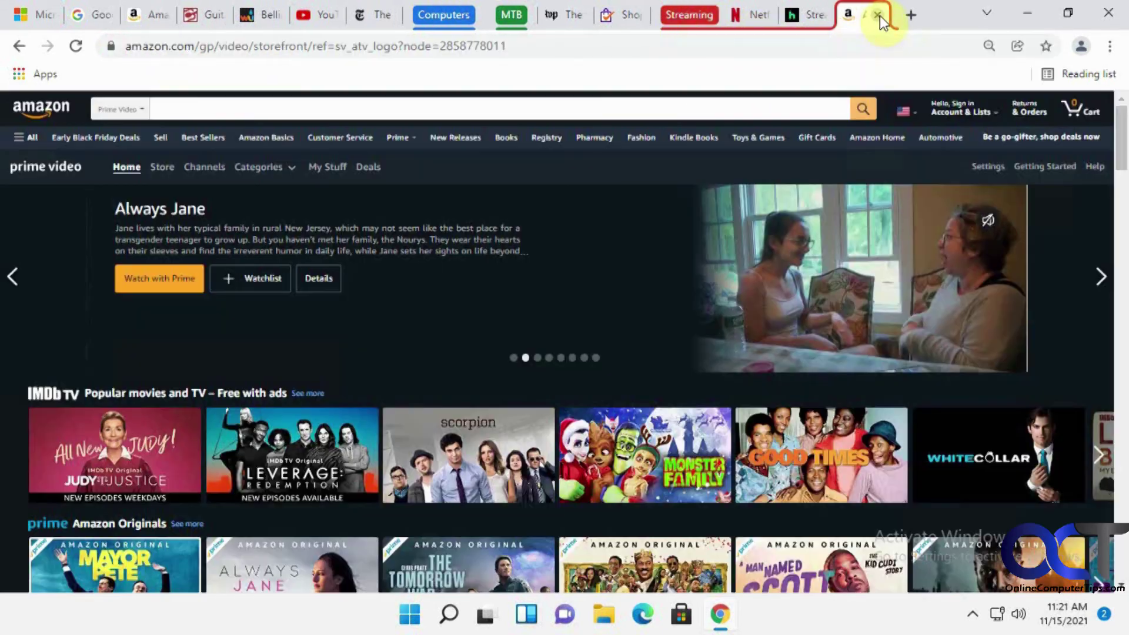
{"action": "left_click", "coordinate": [809, 13]}
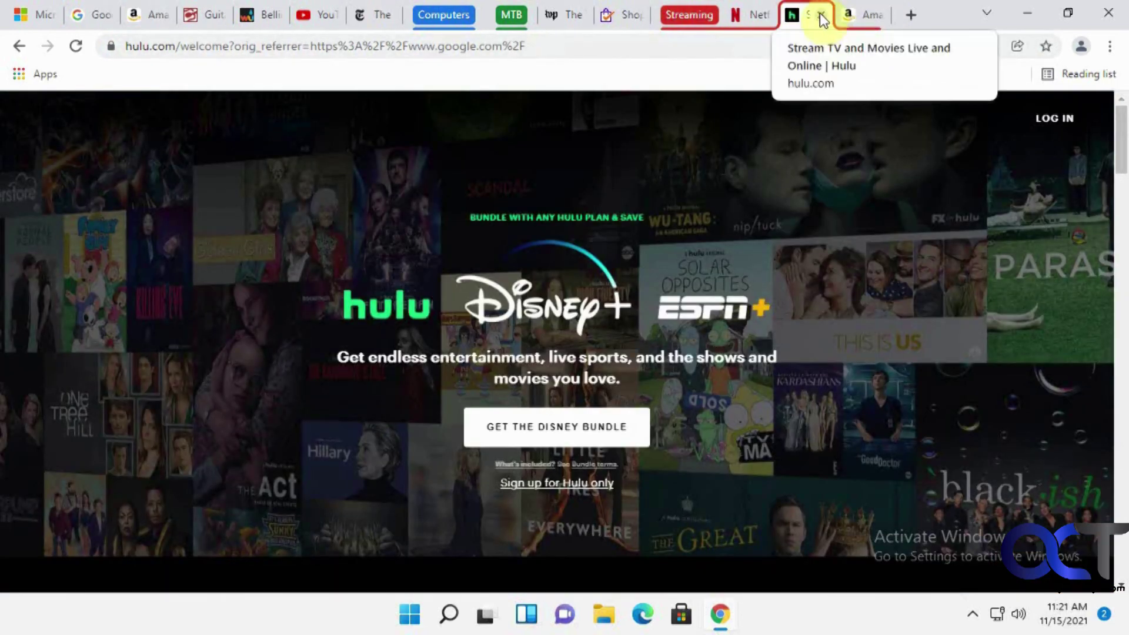
{"action": "left_click", "coordinate": [821, 16]}
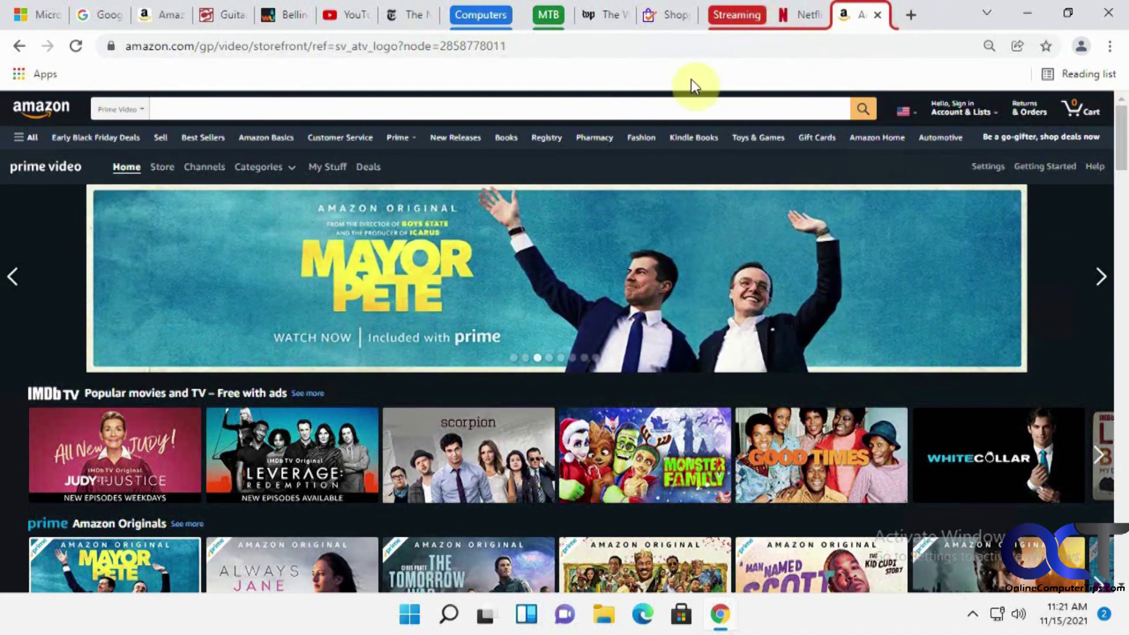
Dismiss the Computers group editor and collapse the Streaming group to its label.
{"action": "left_click", "coordinate": [481, 19]}
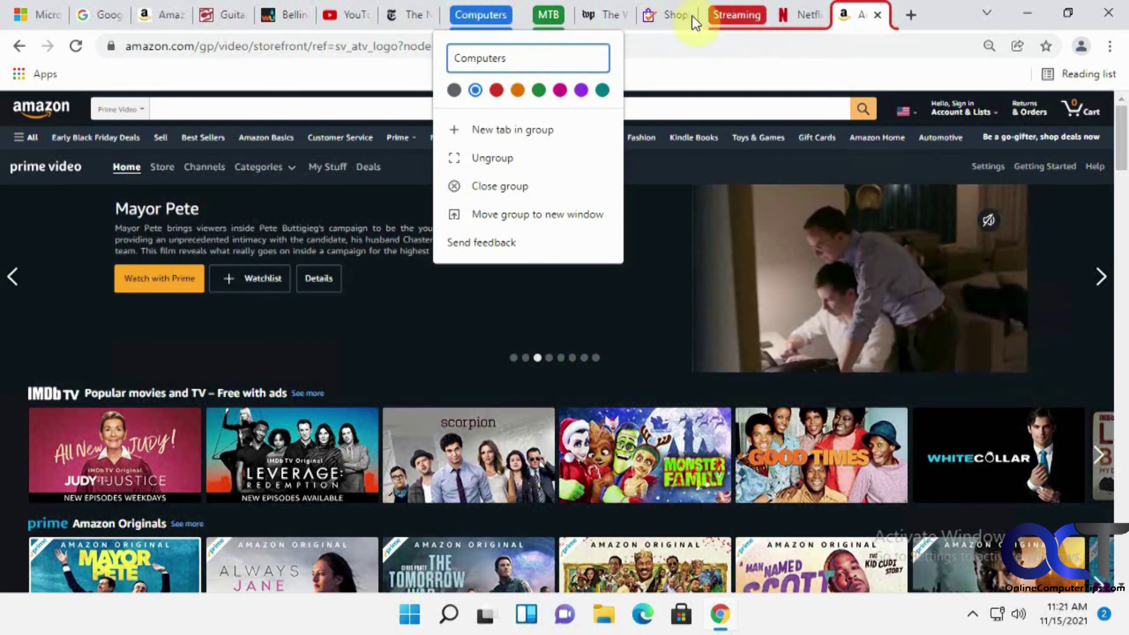
{"action": "left_click", "coordinate": [735, 18]}
{"action": "left_click", "coordinate": [735, 16]}
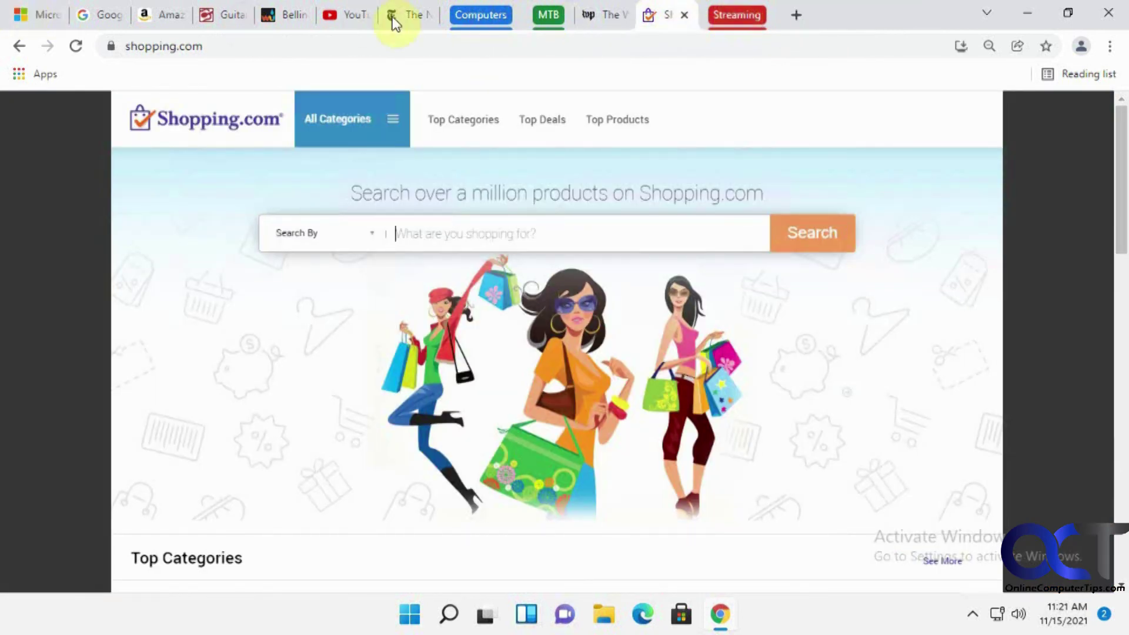